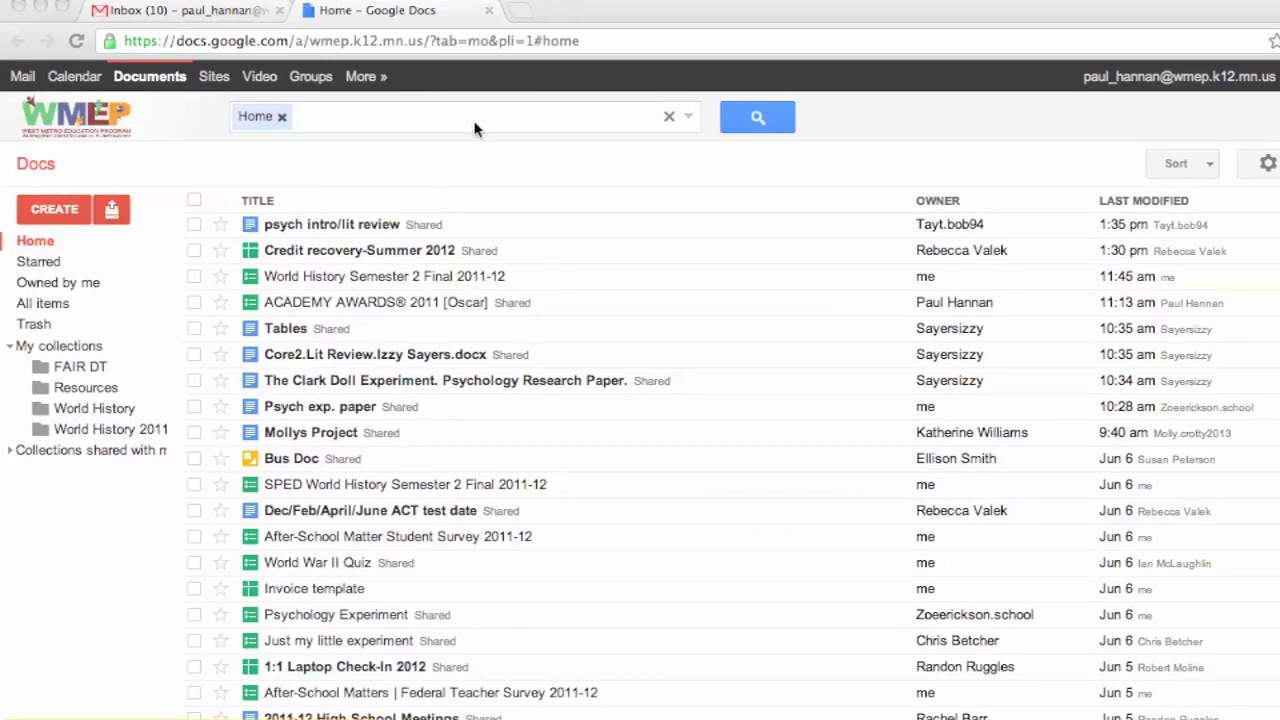
Step: Open the ACADEMY AWARDS® 2011 [Oscar] response spreadsheet in a new tab
{"action": "left_click", "coordinate": [421, 306]}
{"action": "left_click", "coordinate": [421, 306]}
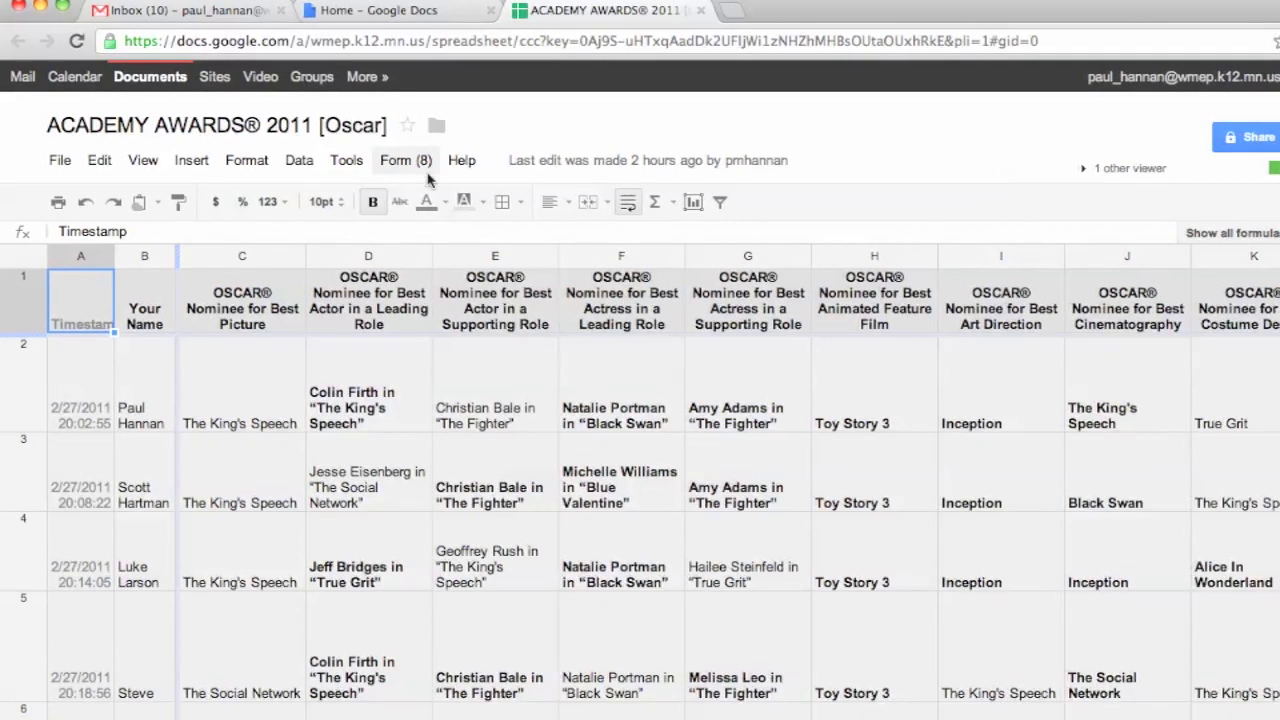
{"action": "left_click", "coordinate": [405, 160]}
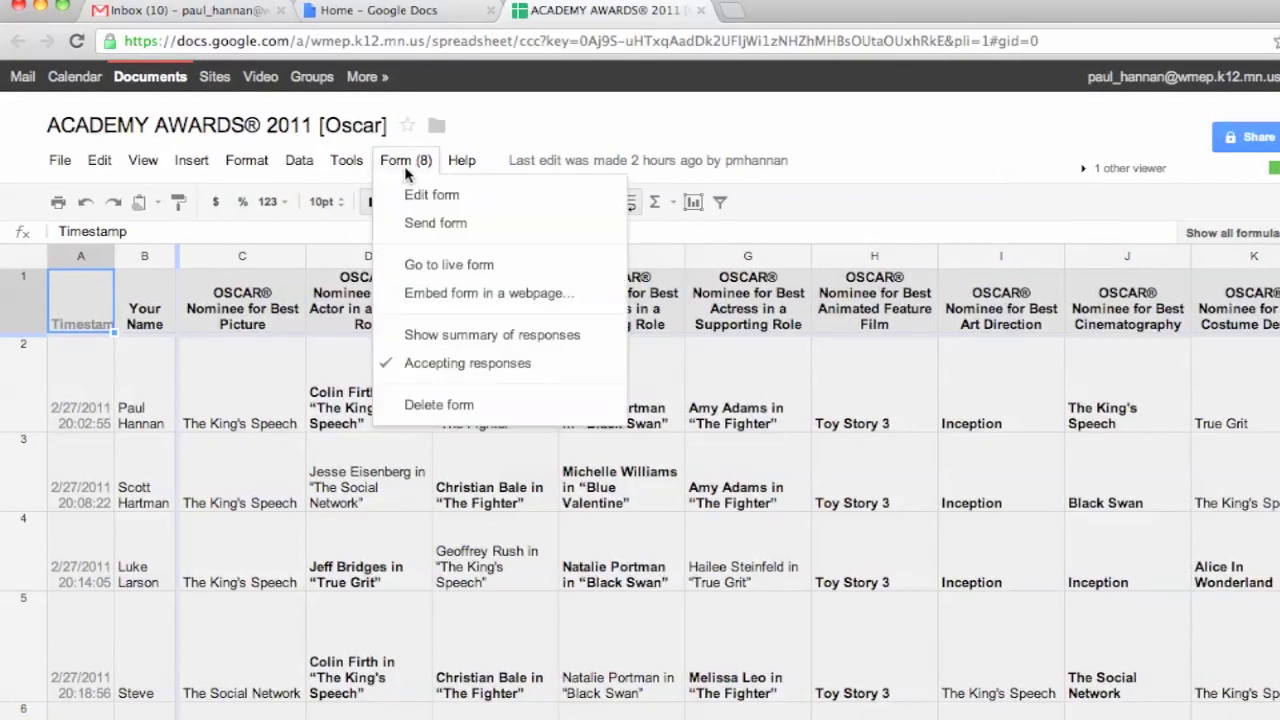
Step: Open the live 'Pick the winners' form, browse all its questions, then close it
{"action": "left_click", "coordinate": [432, 263]}
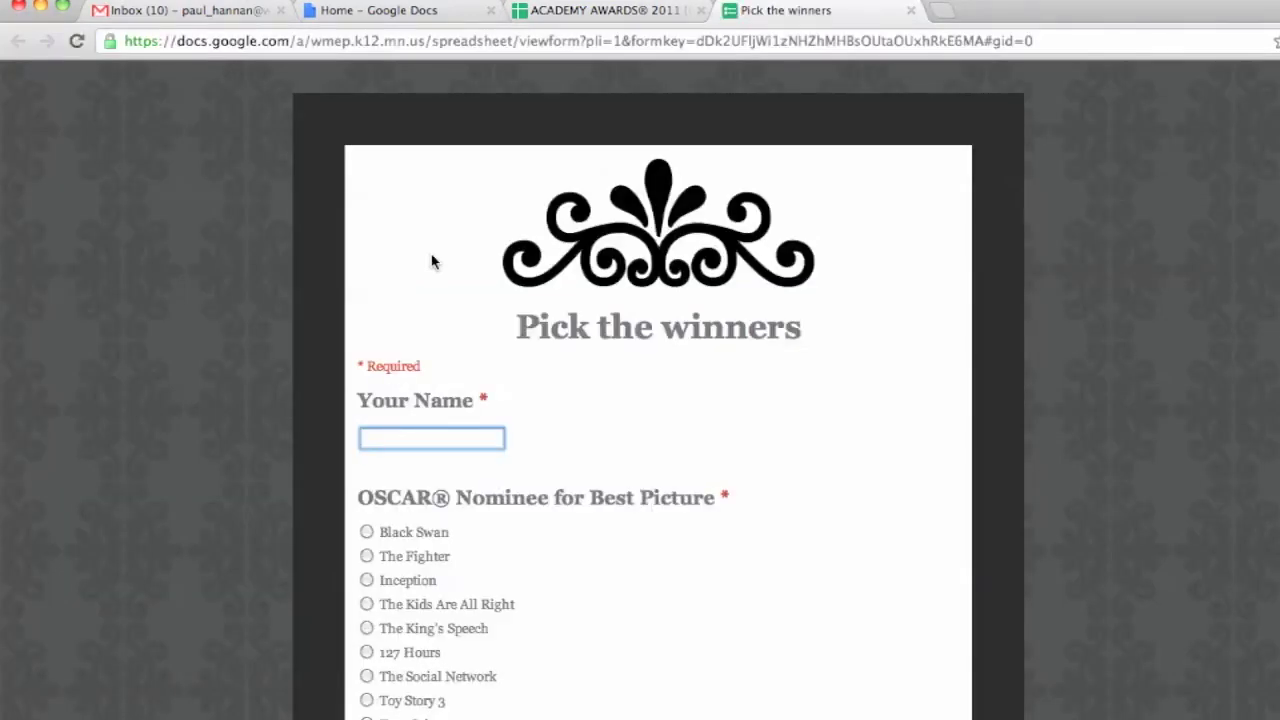
{"action": "scroll", "coordinate": [240, 291], "scroll_direction": "down", "scroll_amount": 3}
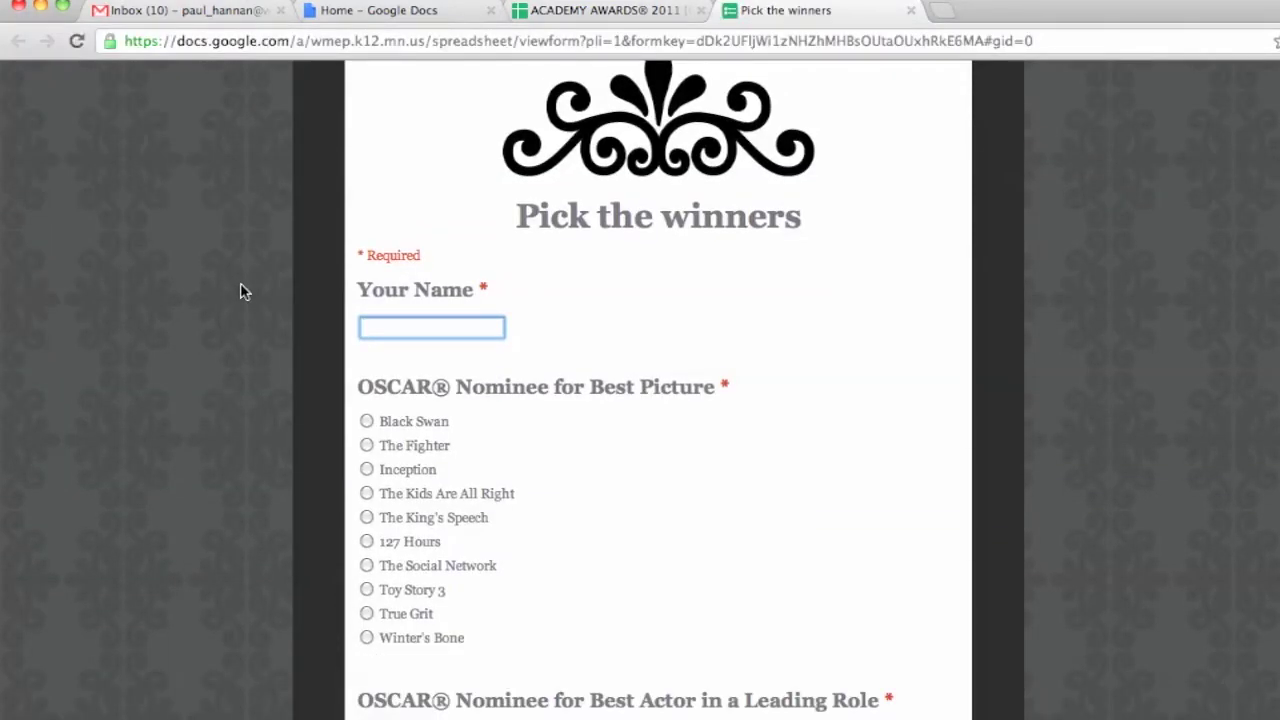
{"action": "scroll", "coordinate": [240, 291], "scroll_direction": "down", "scroll_amount": 3}
{"action": "scroll", "coordinate": [240, 291], "scroll_direction": "down", "scroll_amount": 2}
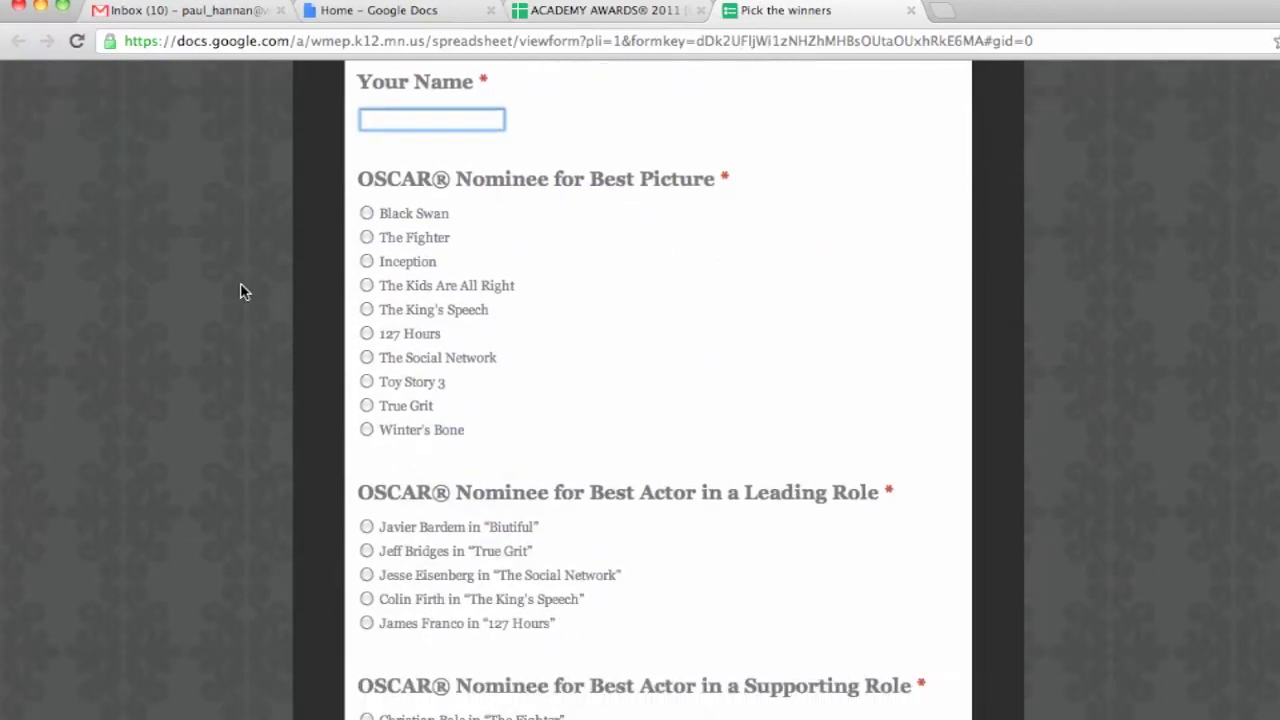
{"action": "scroll", "coordinate": [240, 291], "scroll_direction": "down", "scroll_amount": 5}
{"action": "scroll", "coordinate": [240, 291], "scroll_direction": "down", "scroll_amount": 20}
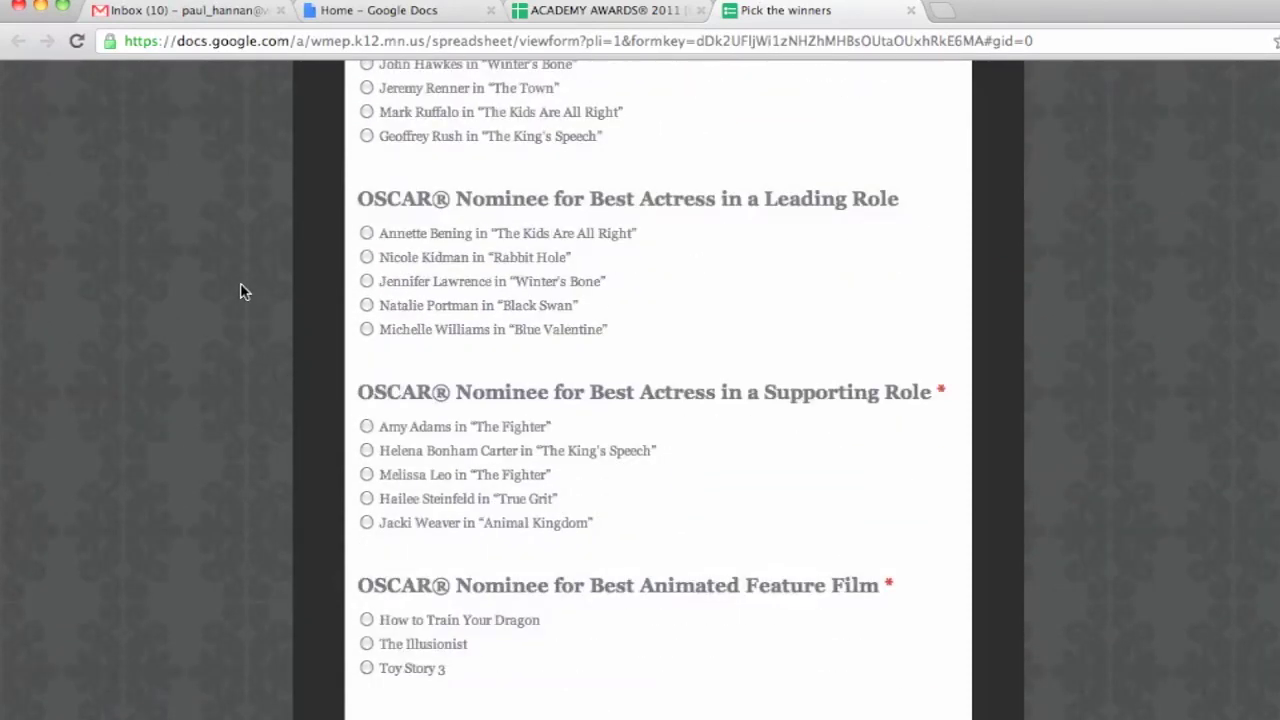
{"action": "scroll", "coordinate": [240, 291], "scroll_direction": "down", "scroll_amount": 20}
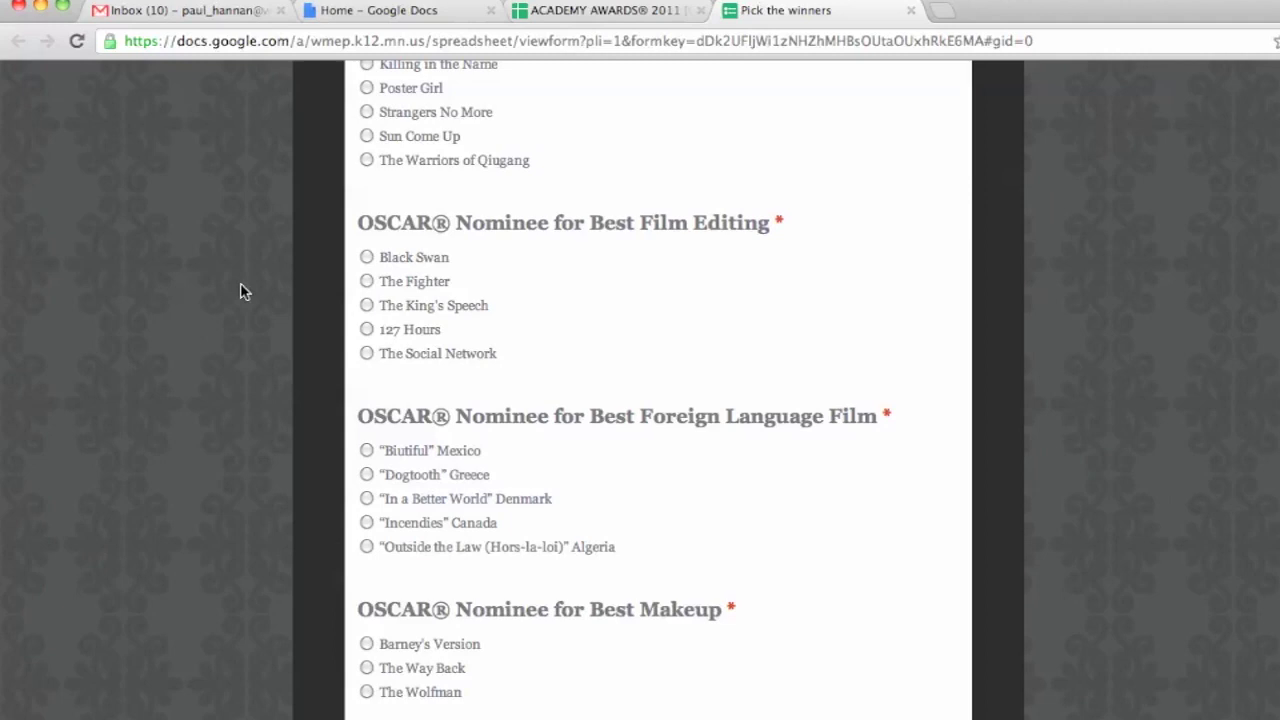
{"action": "scroll", "coordinate": [240, 291], "scroll_direction": "down", "scroll_amount": 20}
{"action": "scroll", "coordinate": [240, 291], "scroll_direction": "up", "scroll_amount": 20}
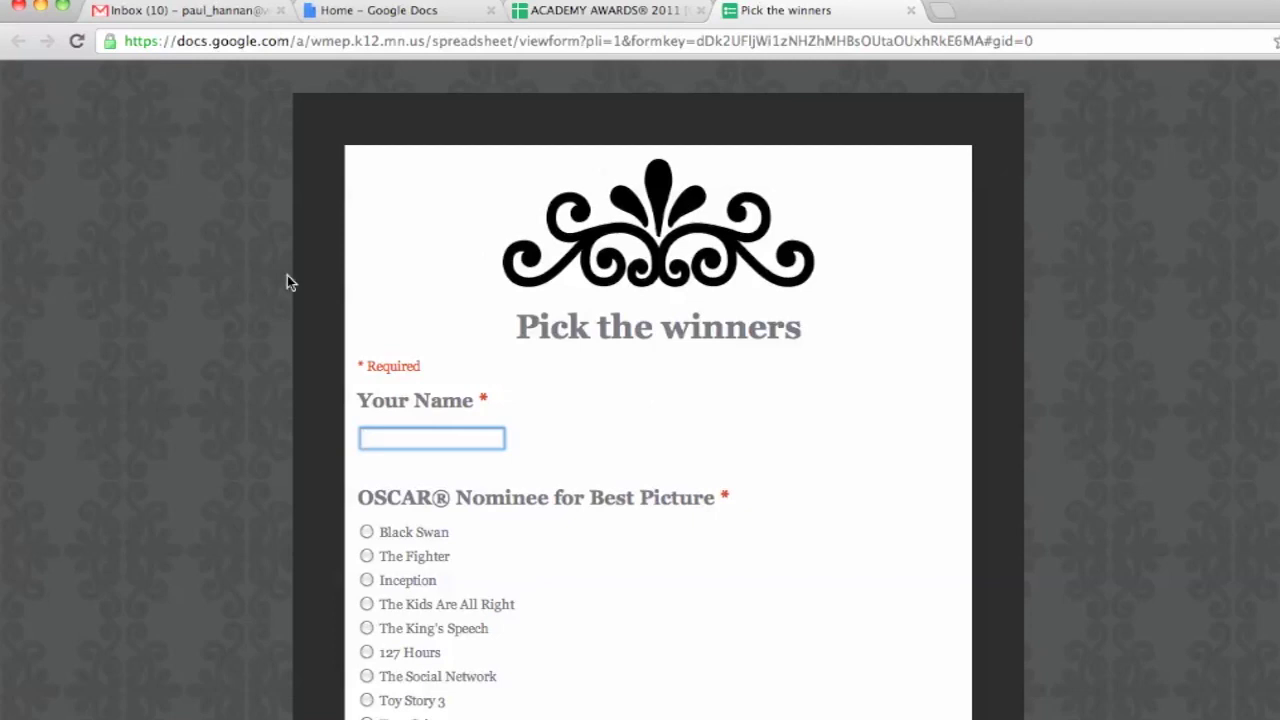
{"action": "left_click", "coordinate": [910, 12]}
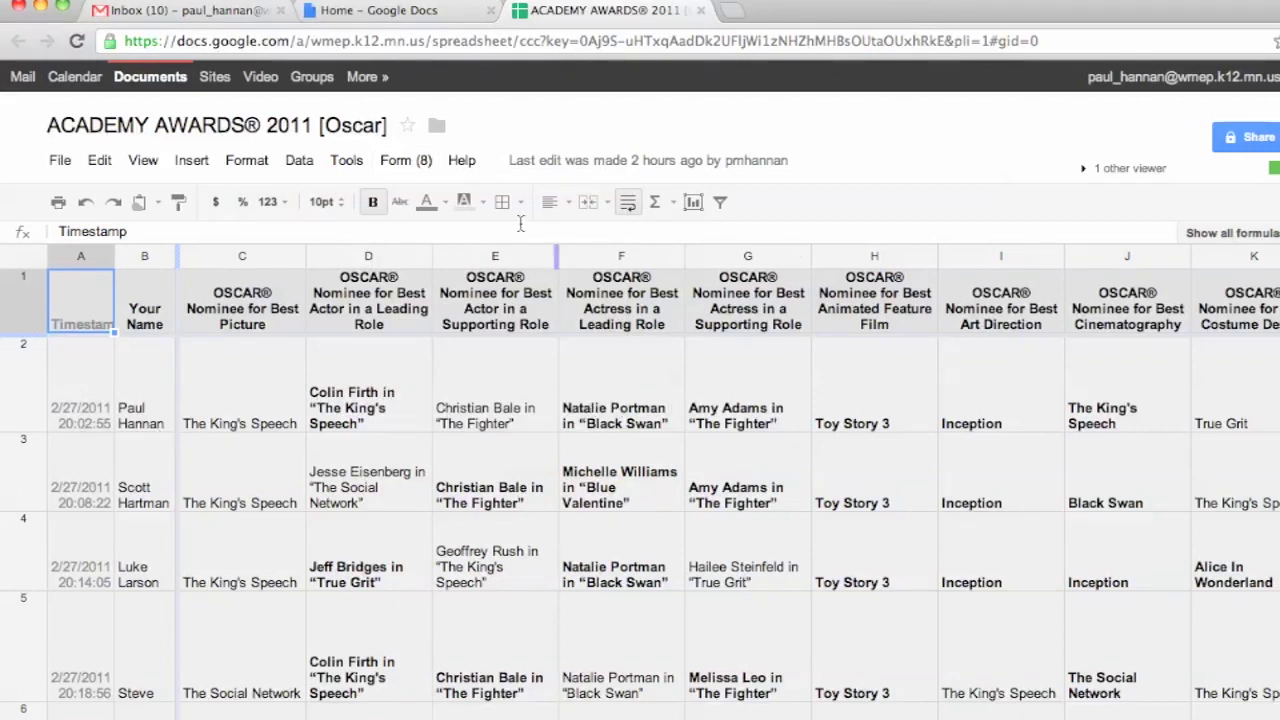
Step: Show the form's response summary, review the Best Picture chart, and close it
{"action": "left_click", "coordinate": [396, 164]}
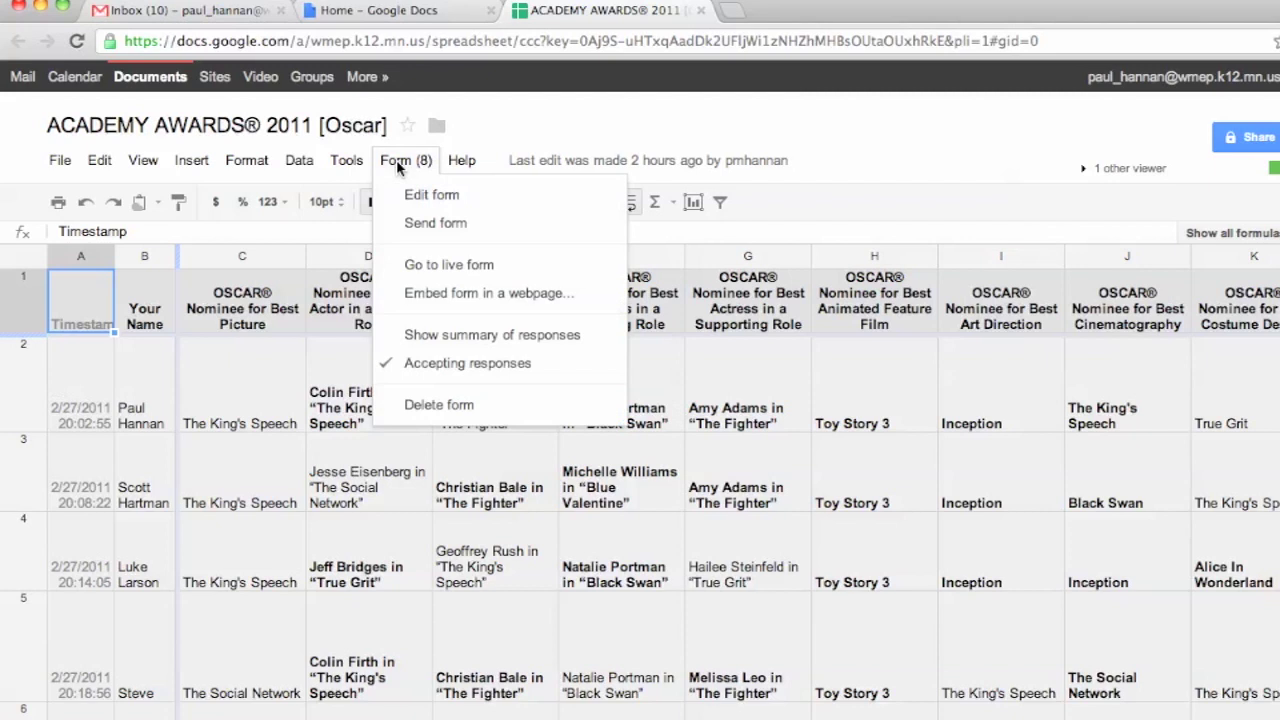
{"action": "left_click", "coordinate": [453, 345]}
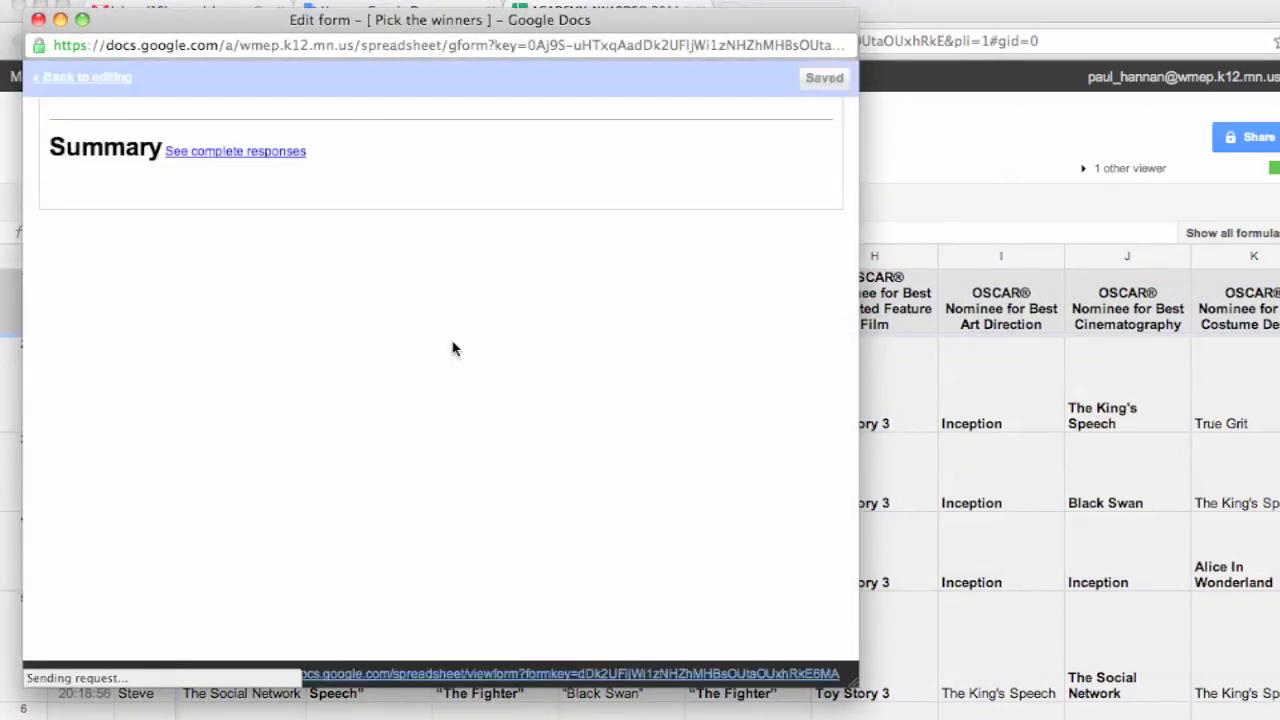
{"action": "scroll", "coordinate": [605, 402], "scroll_direction": "down", "scroll_amount": 3}
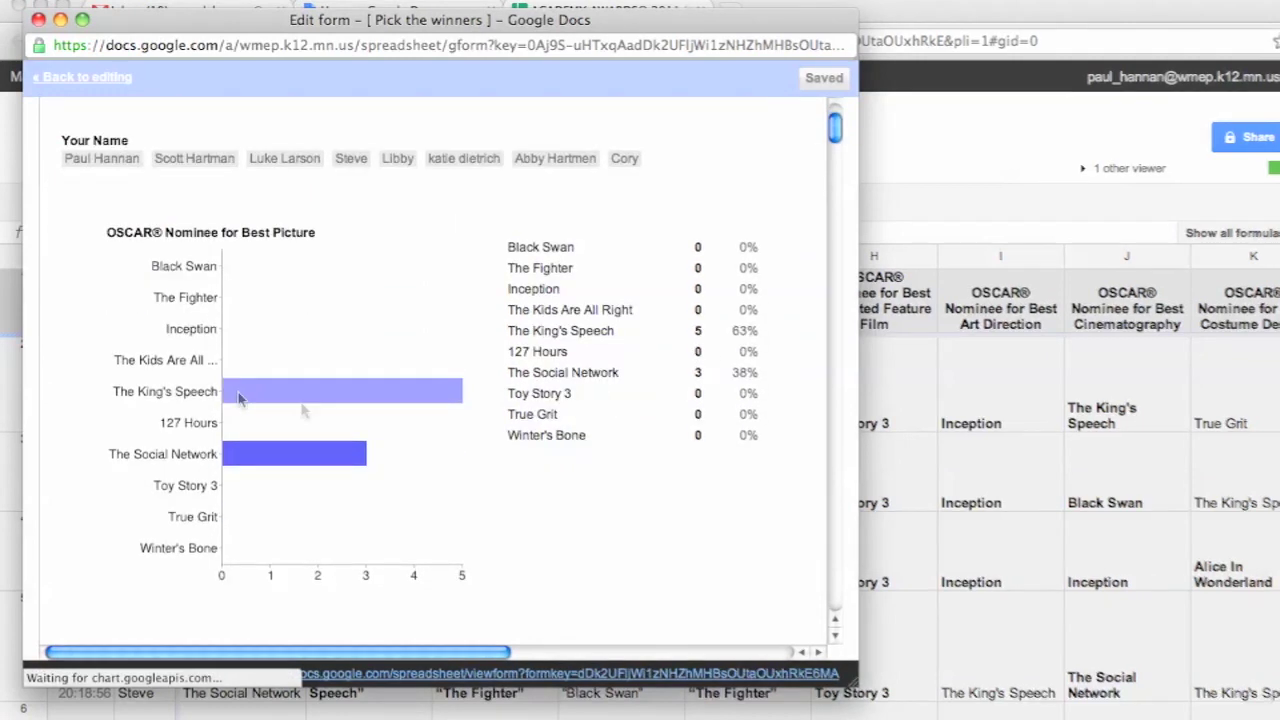
{"action": "left_click", "coordinate": [38, 20]}
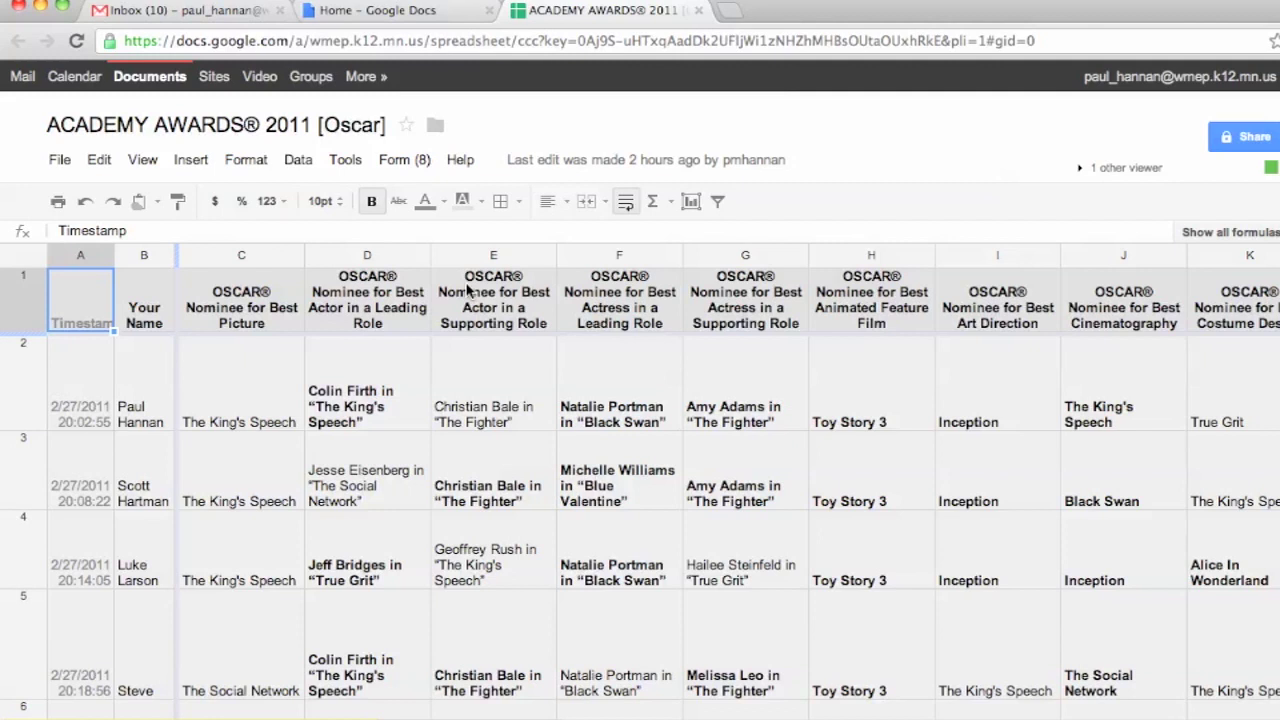
Step: Inspect the Answers row 10 and compare Best Picture cells C9 and C10
{"action": "scroll", "coordinate": [450, 468], "scroll_direction": "down", "scroll_amount": 5}
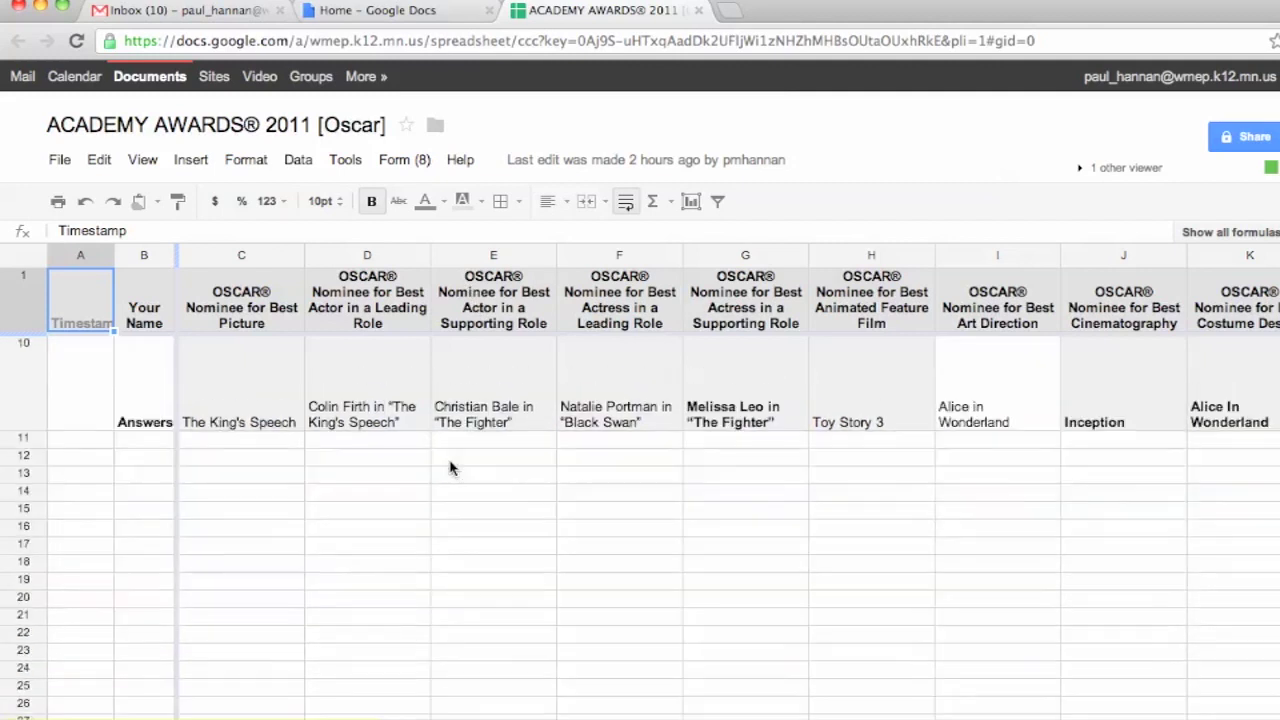
{"action": "left_click", "coordinate": [156, 407]}
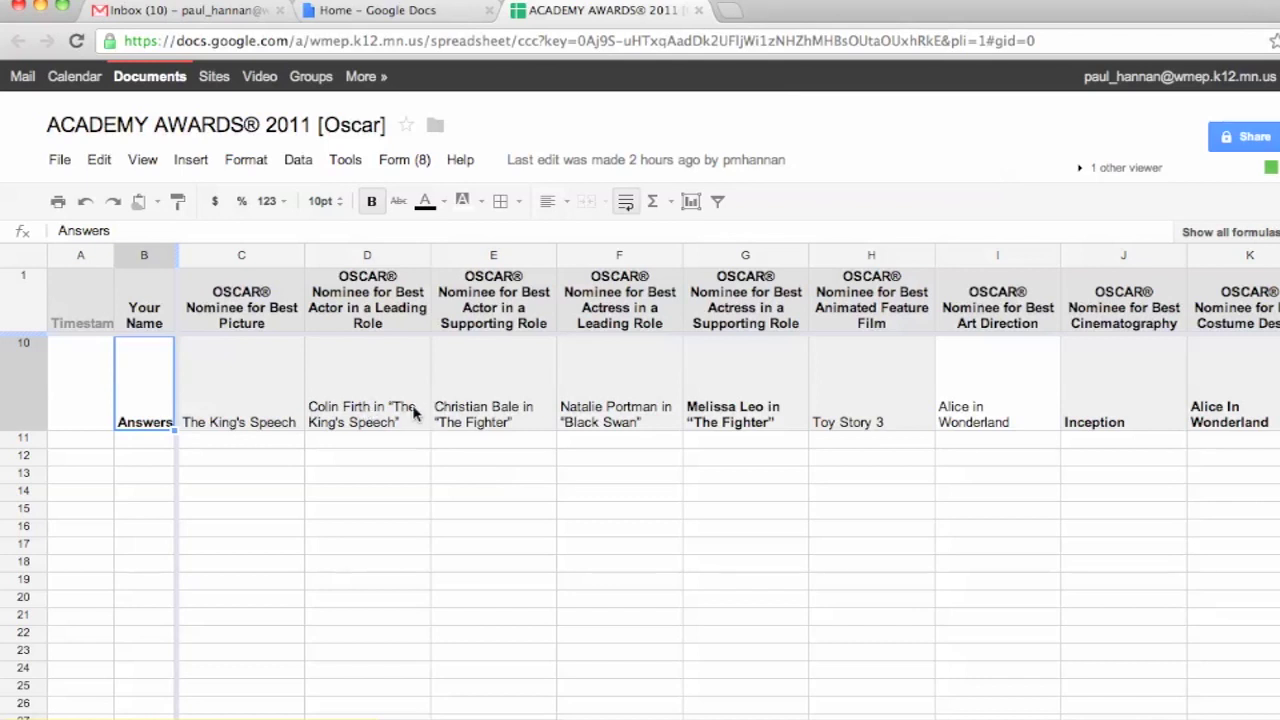
{"action": "scroll", "coordinate": [246, 423], "scroll_direction": "up", "scroll_amount": 2}
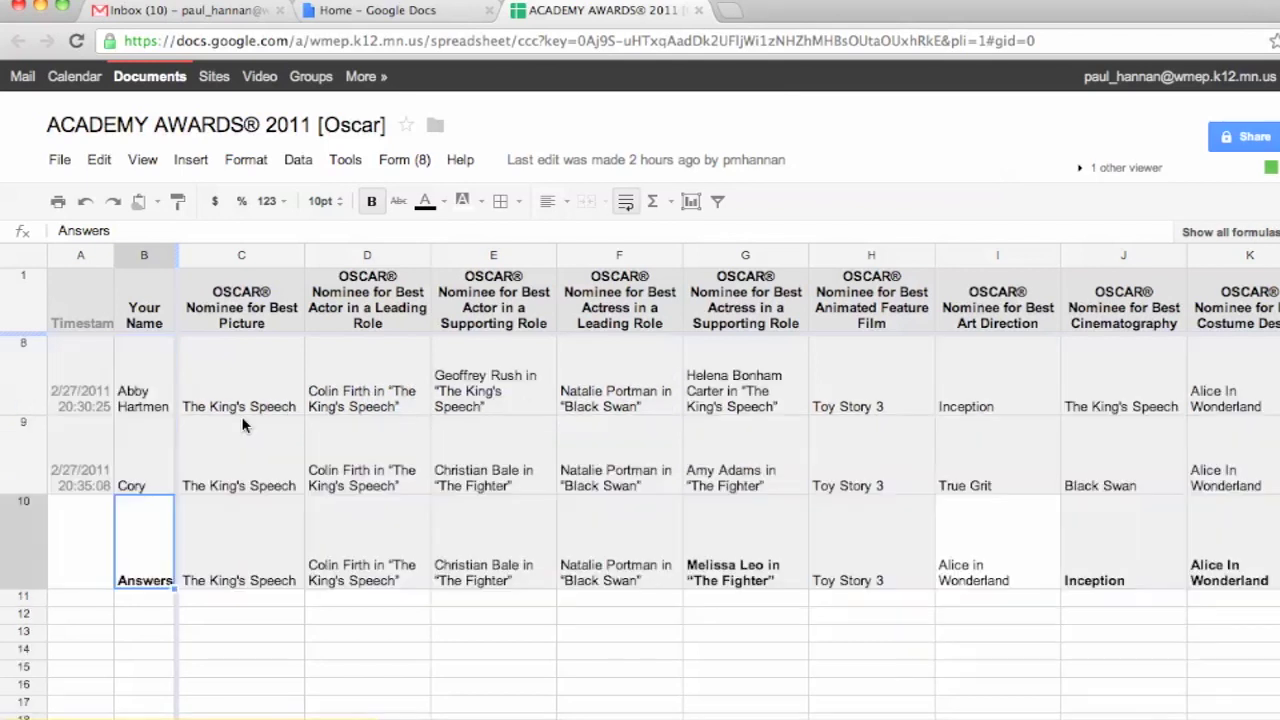
{"action": "left_click", "coordinate": [243, 473]}
{"action": "left_click", "coordinate": [251, 552]}
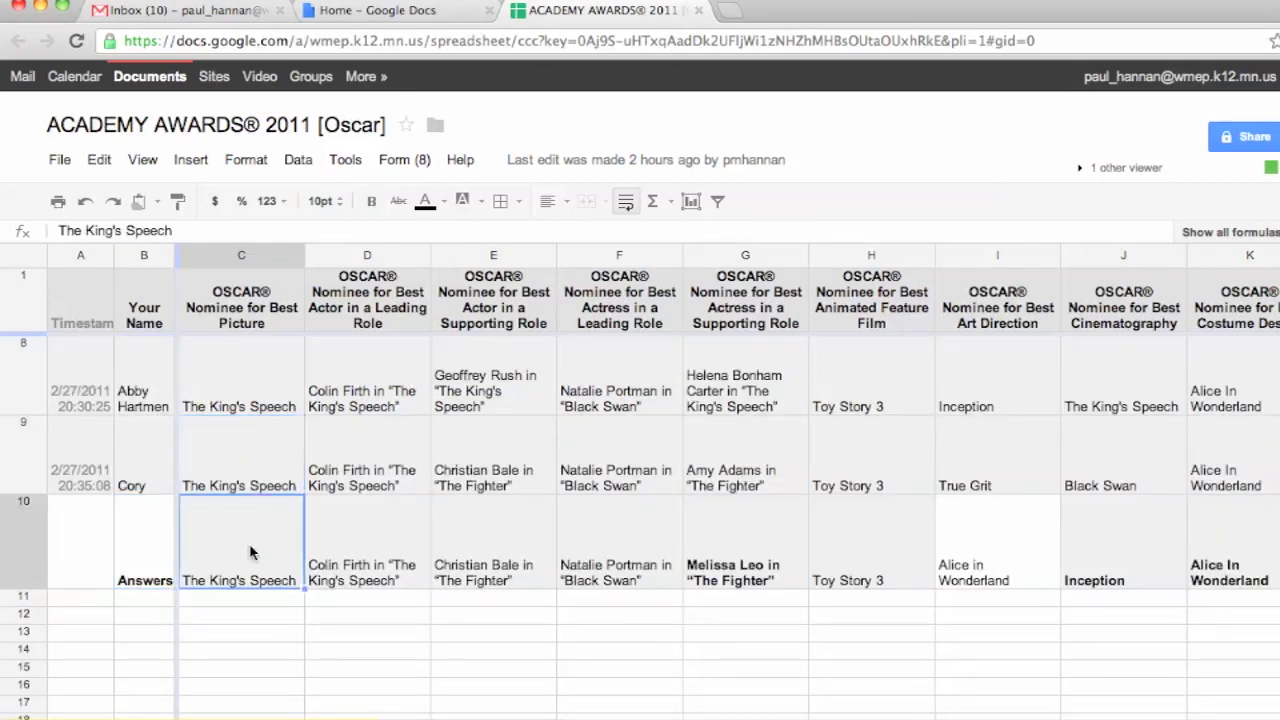
{"action": "left_click", "coordinate": [253, 468]}
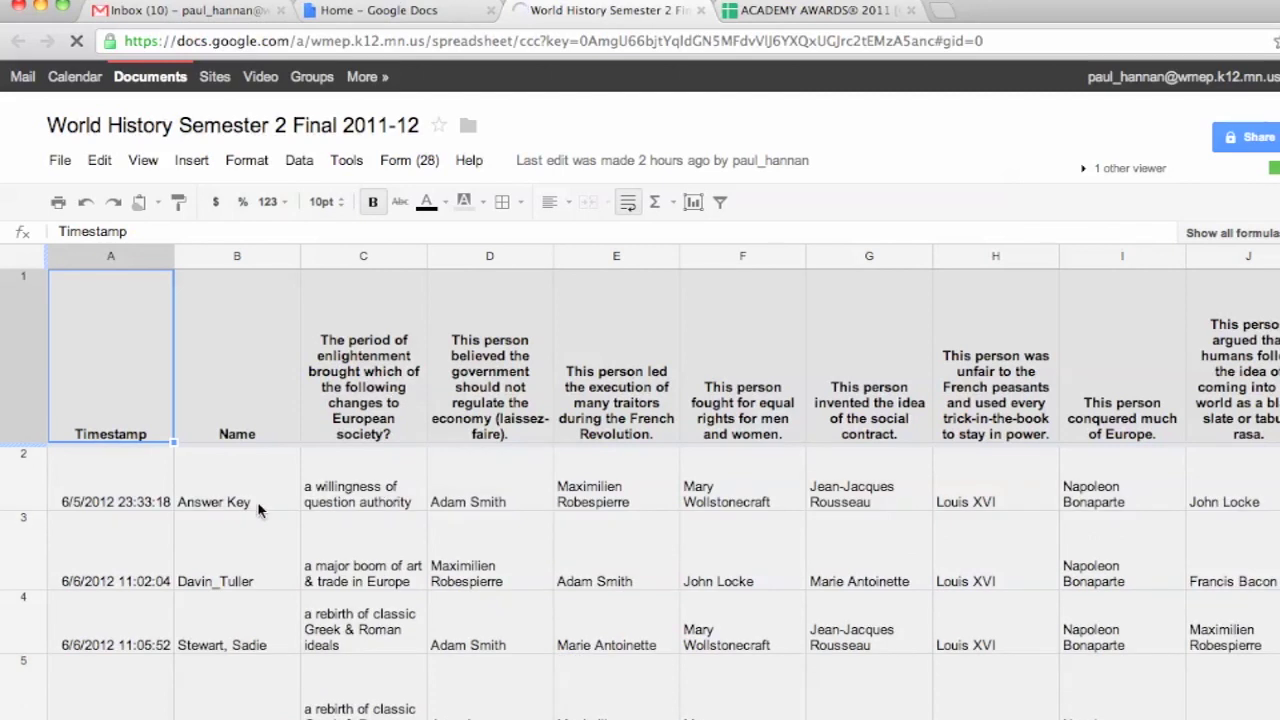
Step: Step across the Answer Key row 2 from B2 and bring question columns O–W into view
{"action": "left_click", "coordinate": [284, 481]}
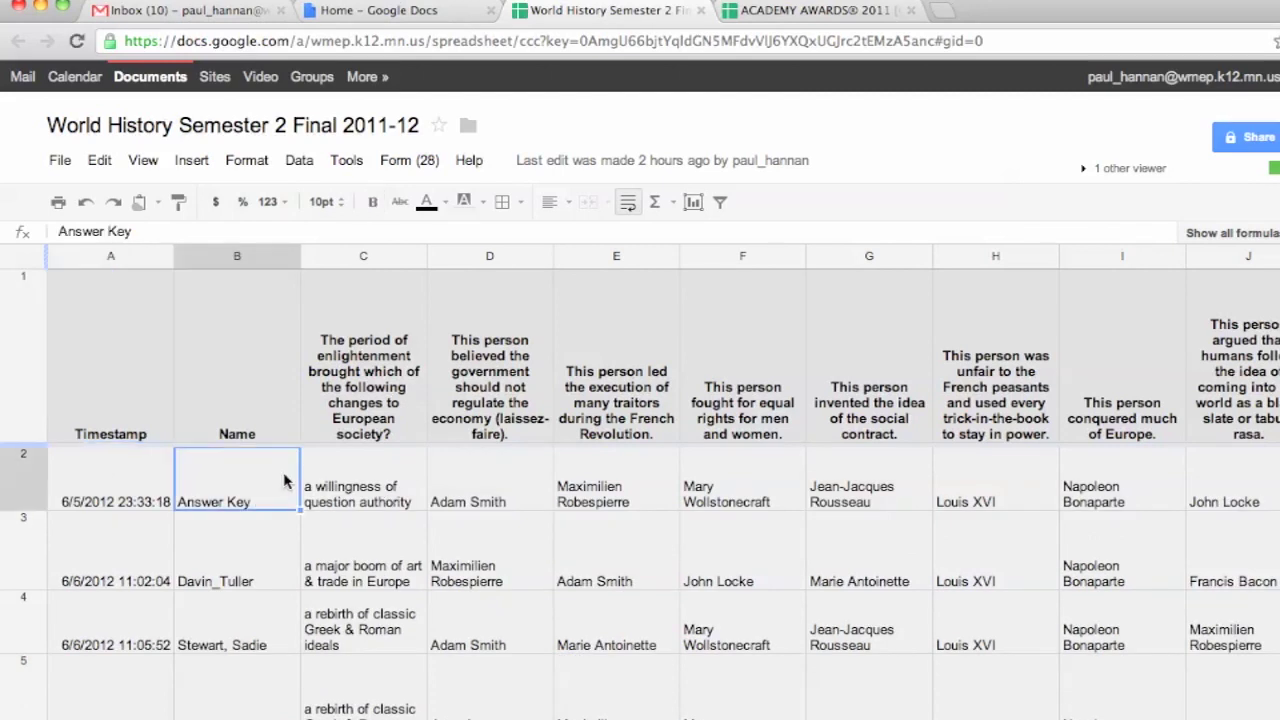
{"action": "key", "text": "Left"}
{"action": "key", "text": "Right"}
{"action": "key", "text": "Right"}
{"action": "key", "text": "Right"}
{"action": "key", "text": "Right"}
{"action": "key", "text": "Right"}
{"action": "key", "text": "Right"}
{"action": "key", "text": "Right"}
{"action": "key", "text": "Right"}
{"action": "key", "text": "Right"}
{"action": "key", "text": "Right"}
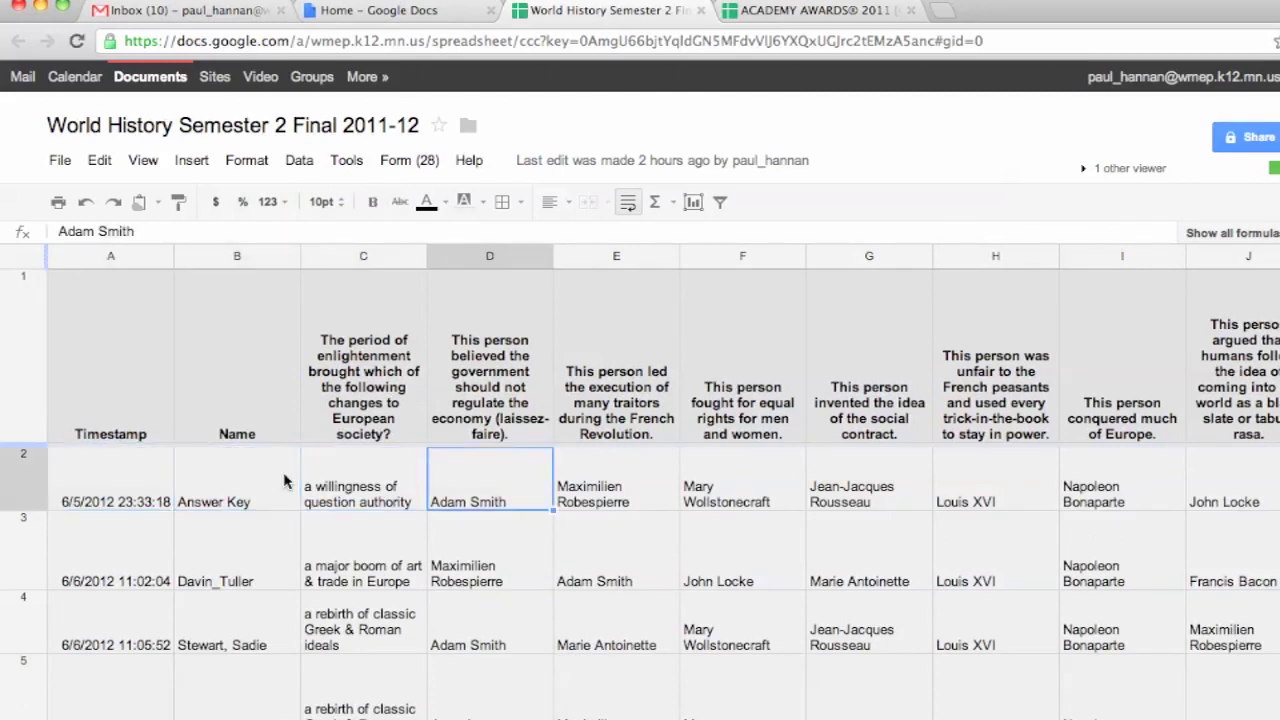
{"action": "key", "text": "Right"}
{"action": "key", "text": "Right"}
{"action": "key", "text": "Right"}
{"action": "key", "text": "Right"}
{"action": "key", "text": "Right"}
{"action": "key", "text": "Right"}
{"action": "key", "text": "Right"}
{"action": "key", "text": "Right"}
{"action": "key", "text": "Right"}
{"action": "key", "text": "Right"}
{"action": "key", "text": "Right"}
{"action": "key", "text": "Right"}
{"action": "key", "text": "Right"}
{"action": "key", "text": "Right"}
{"action": "key", "text": "Right"}
{"action": "key", "text": "Right"}
{"action": "key", "text": "Right"}
{"action": "key", "text": "Right"}
{"action": "key", "text": "Right"}
{"action": "key", "text": "Right"}
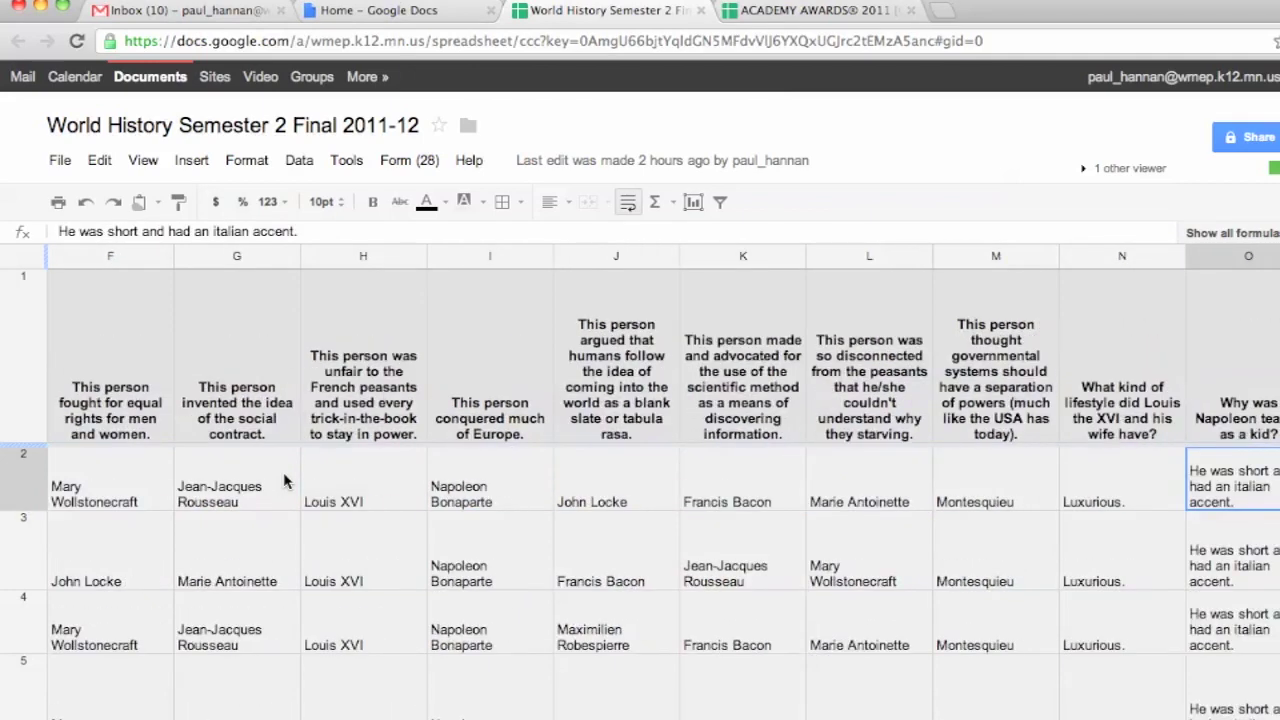
{"action": "key", "text": "Right"}
{"action": "key", "text": "Right"}
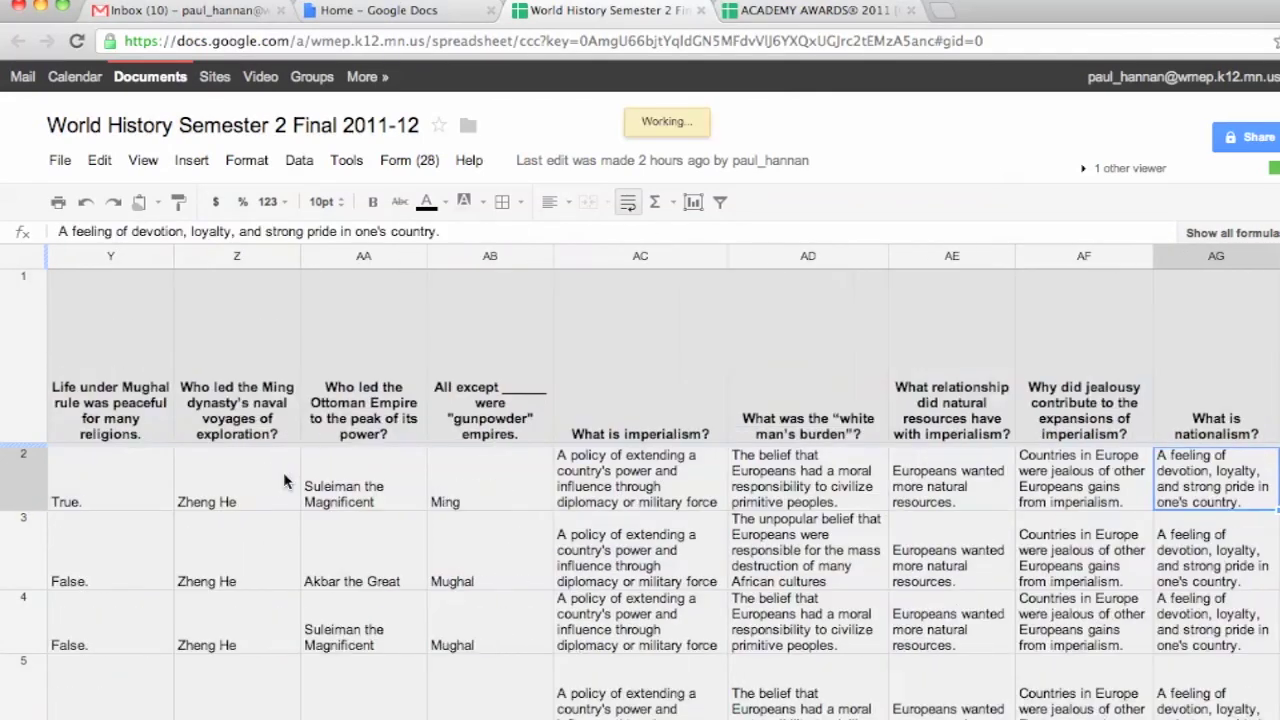
{"action": "key", "text": "Right"}
{"action": "key", "text": "Right"}
{"action": "key", "text": "Right"}
{"action": "key", "text": "Right"}
{"action": "key", "text": "Right"}
{"action": "key", "text": "Right"}
{"action": "key", "text": "Right"}
{"action": "key", "text": "Right"}
{"action": "key", "text": "Right"}
{"action": "key", "text": "Right"}
{"action": "key", "text": "Right"}
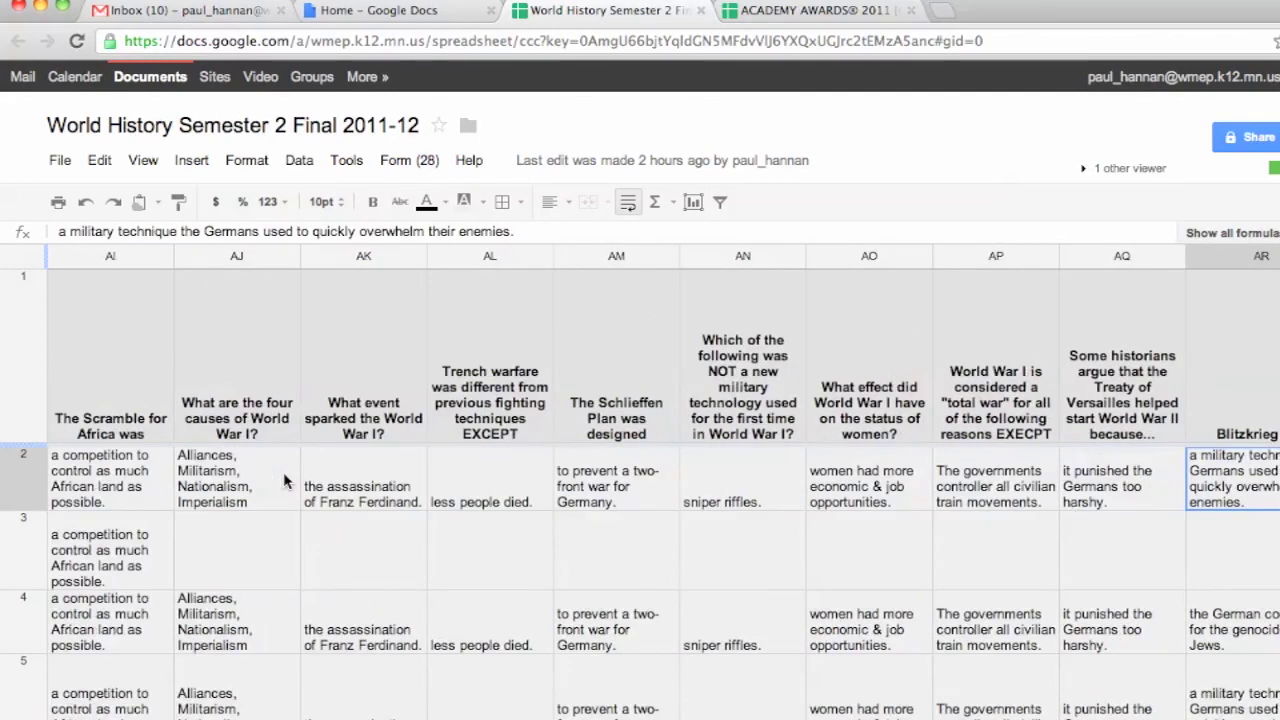
{"action": "scroll", "coordinate": [283, 481], "scroll_direction": "left", "scroll_amount": 20}
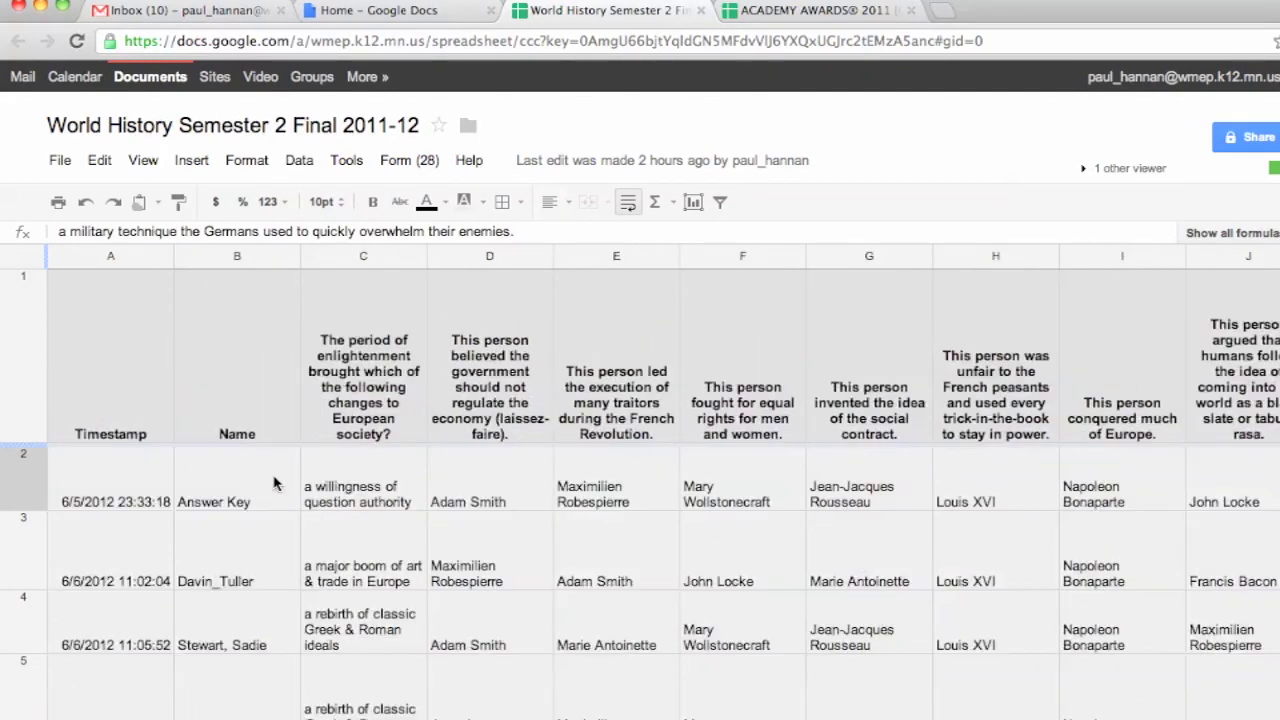
{"action": "scroll", "coordinate": [318, 508], "scroll_direction": "right", "scroll_amount": 10}
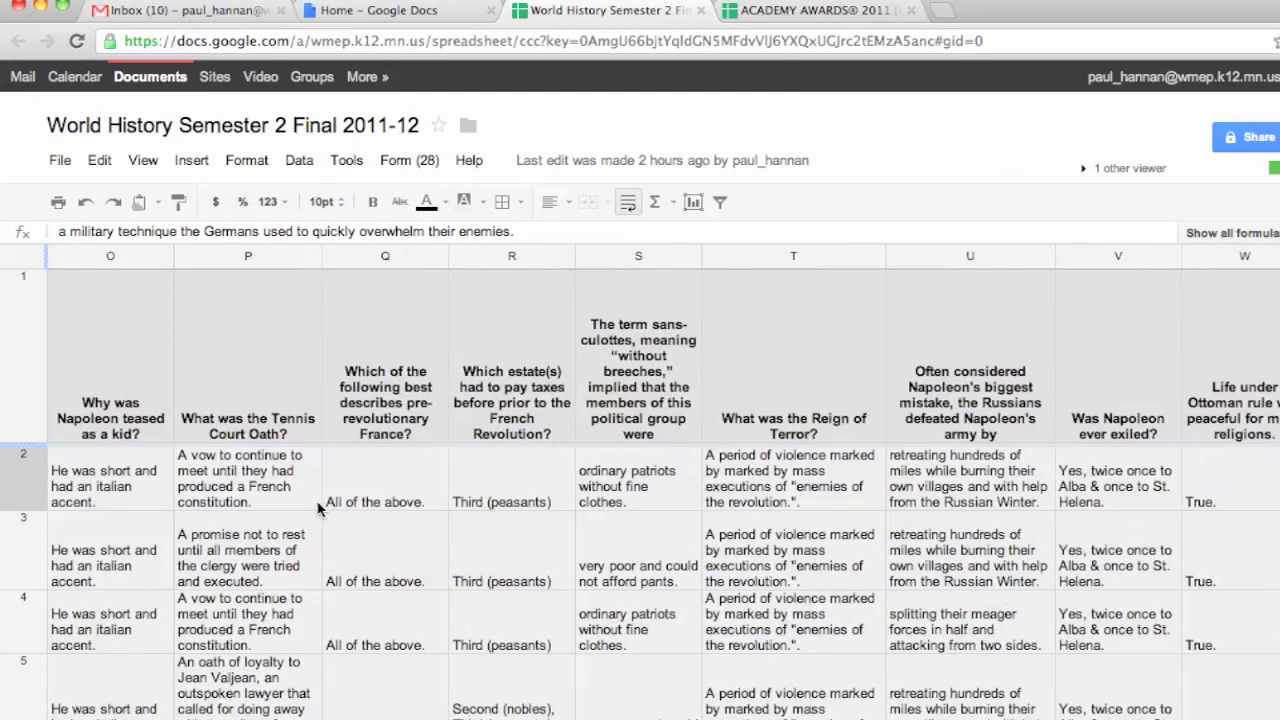
{"action": "left_click", "coordinate": [410, 165]}
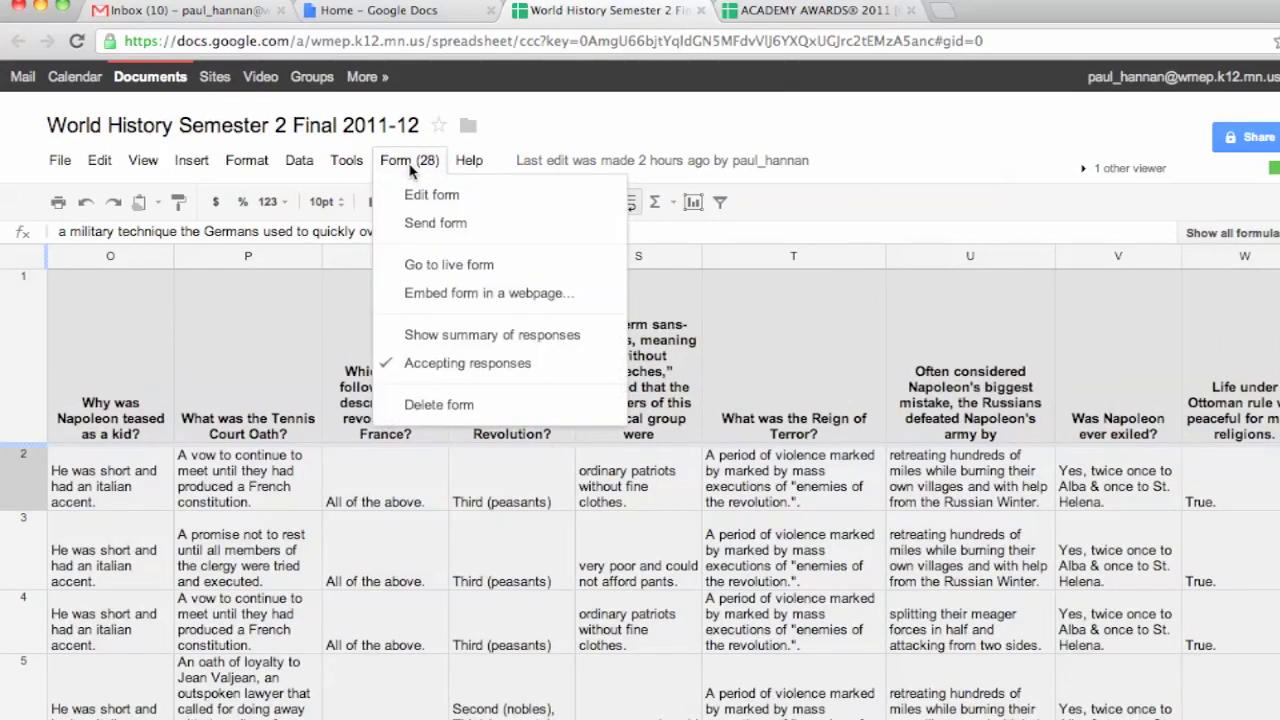
Step: Open the live World History quiz form, browse its questions, then return to the spreadsheet
{"action": "left_click", "coordinate": [428, 264]}
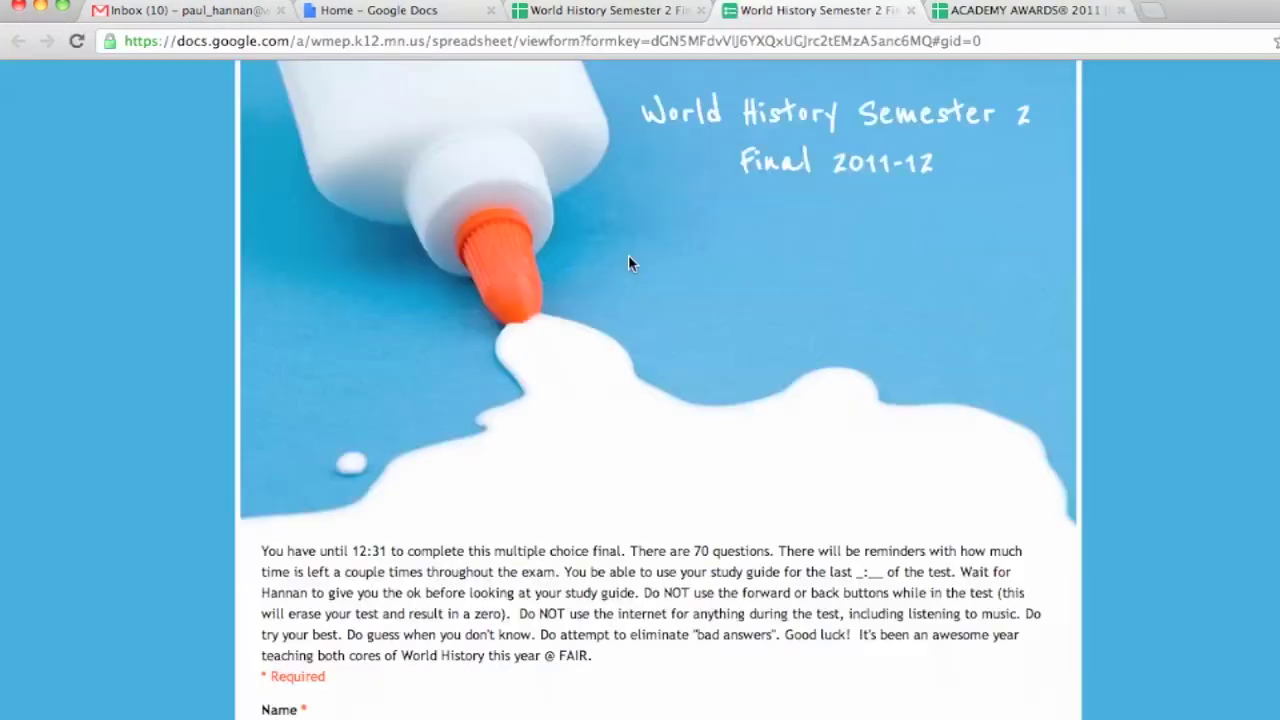
{"action": "scroll", "coordinate": [855, 323], "scroll_direction": "down", "scroll_amount": 2}
{"action": "scroll", "coordinate": [1023, 314], "scroll_direction": "down", "scroll_amount": 10}
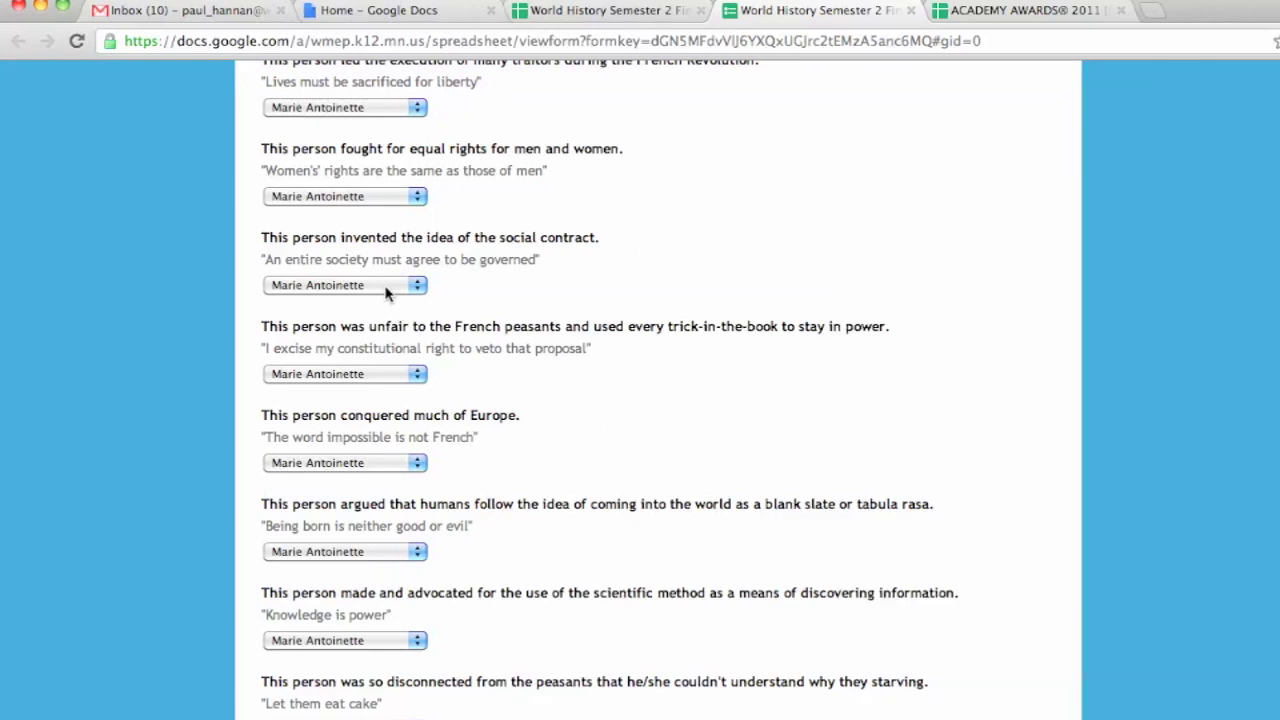
{"action": "left_click", "coordinate": [386, 288]}
{"action": "left_click", "coordinate": [441, 254]}
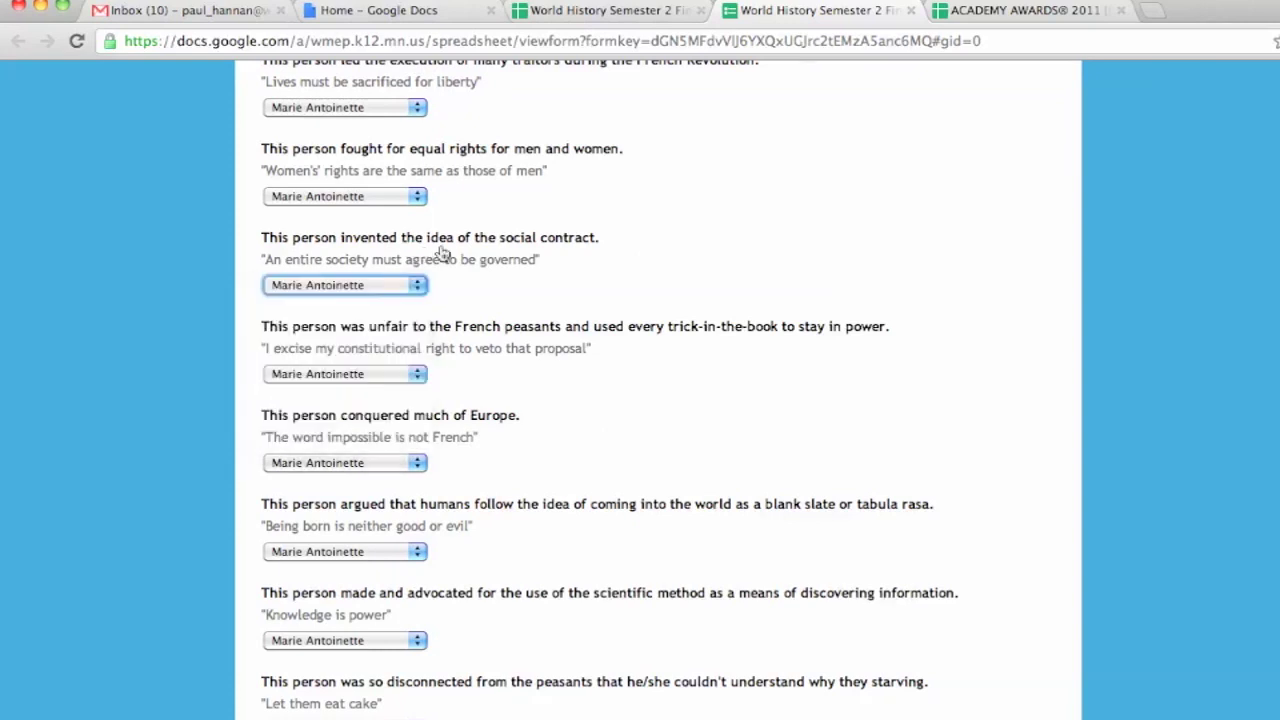
{"action": "scroll", "coordinate": [620, 277], "scroll_direction": "down", "scroll_amount": 10}
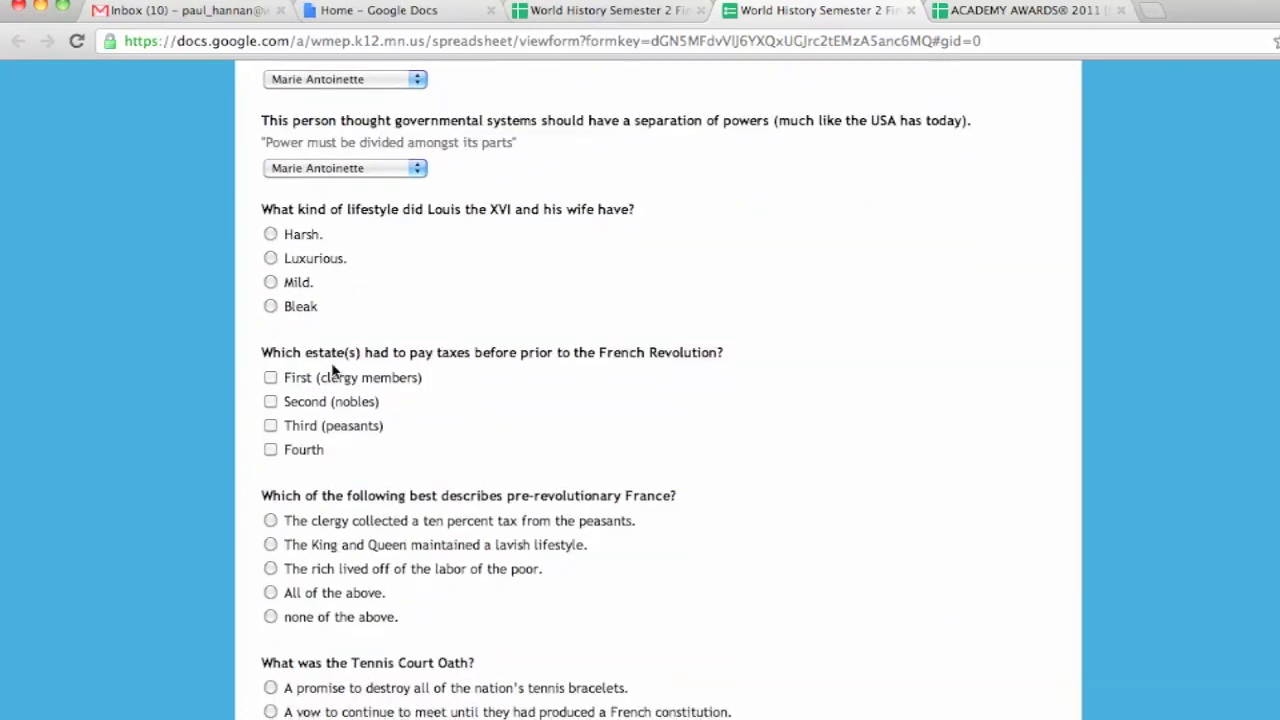
{"action": "scroll", "coordinate": [417, 537], "scroll_direction": "down", "scroll_amount": 15}
{"action": "key", "text": "Home"}
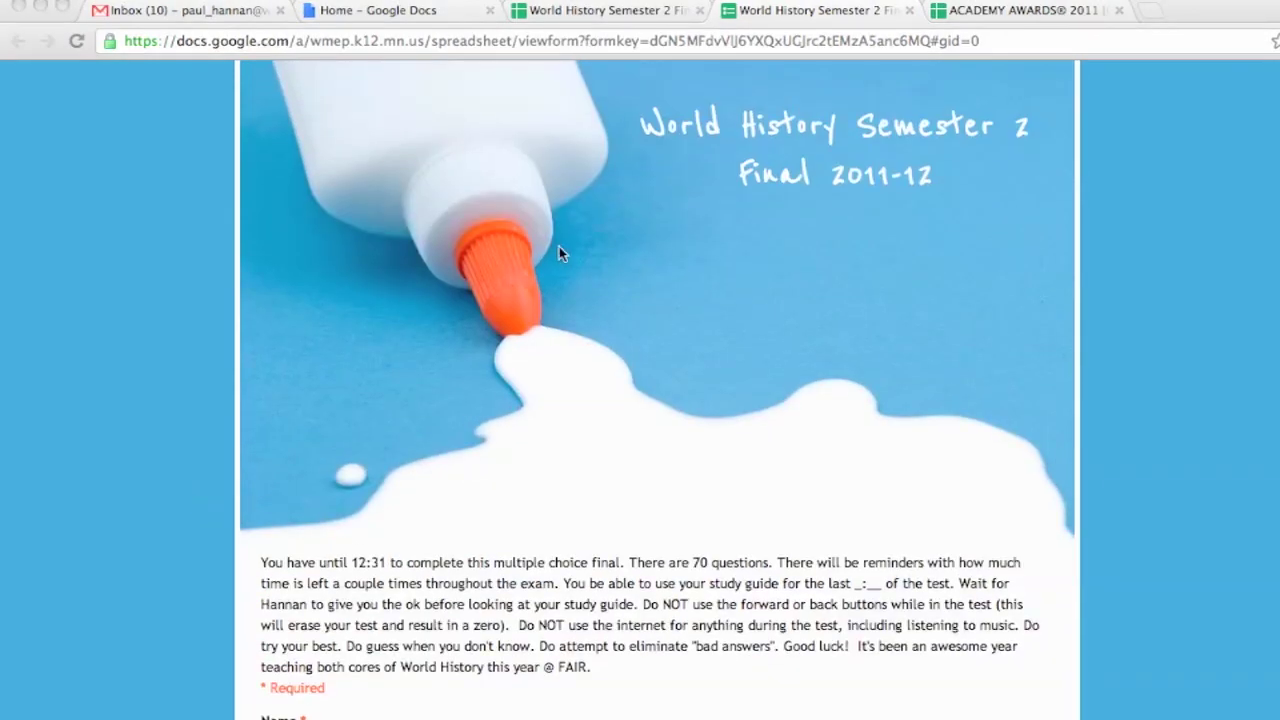
{"action": "left_click", "coordinate": [596, 18]}
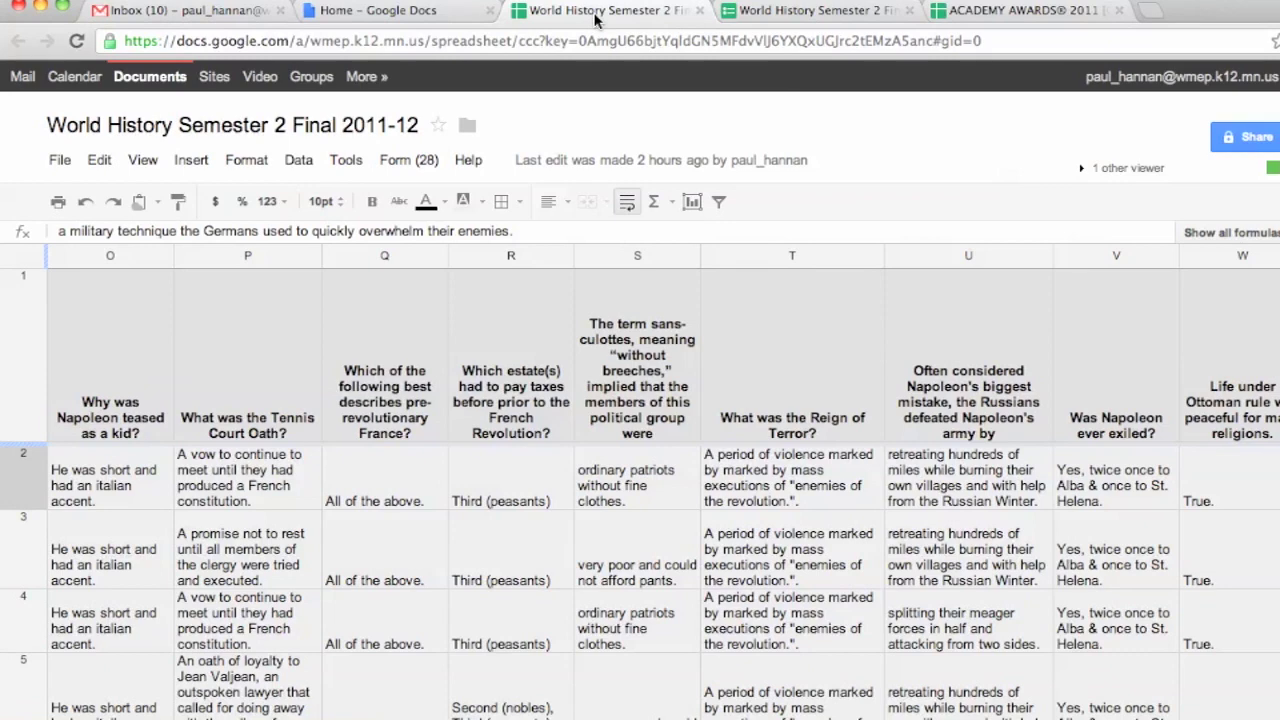
Step: Scroll to columns BU–BV and view BU2's formula =ARRAYFORMULA(sum(C2:BT2=C2:BT2))
{"action": "scroll", "coordinate": [440, 475], "scroll_direction": "right", "scroll_amount": 5}
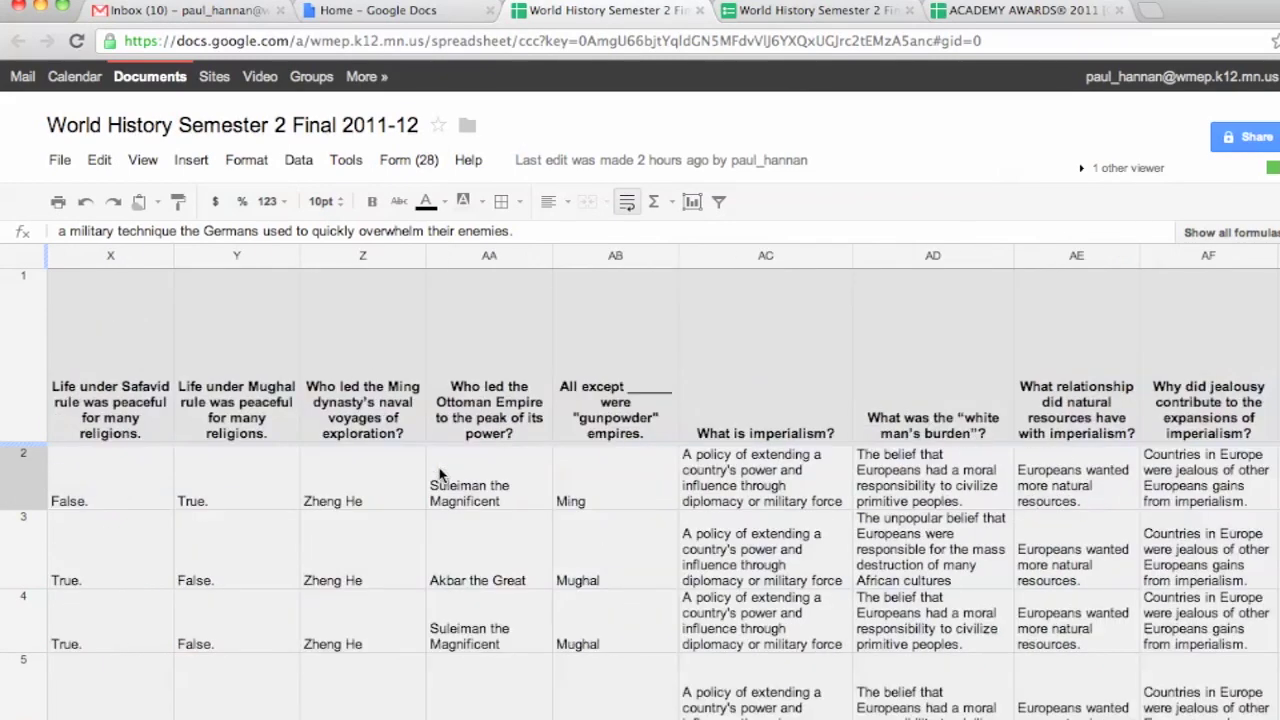
{"action": "scroll", "coordinate": [440, 475], "scroll_direction": "right", "scroll_amount": 15}
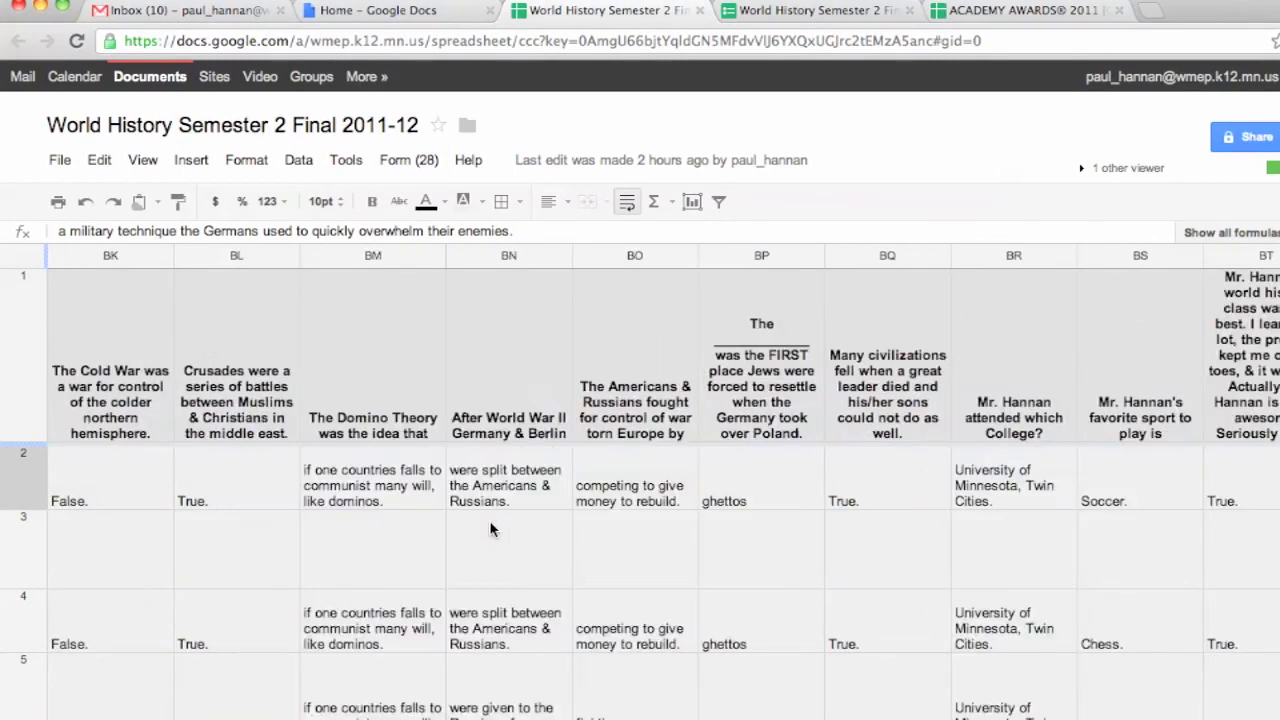
{"action": "scroll", "coordinate": [490, 529], "scroll_direction": "right", "scroll_amount": 3}
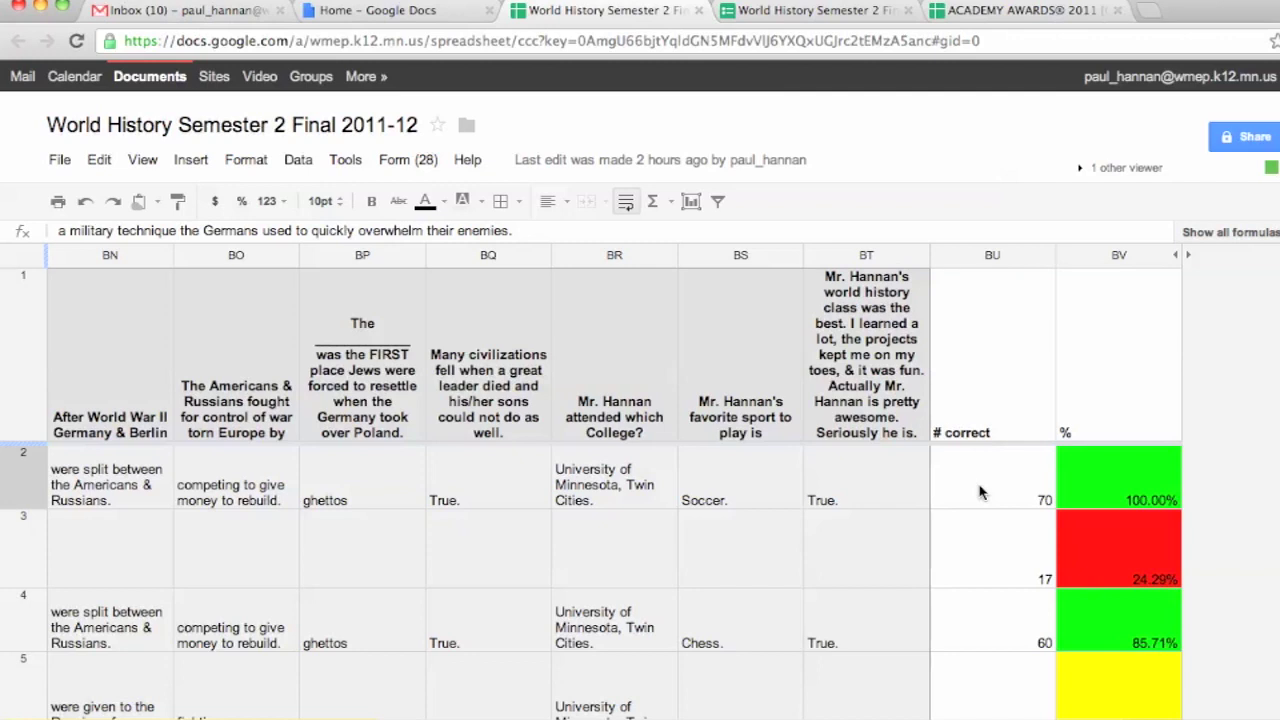
{"action": "left_click", "coordinate": [980, 492]}
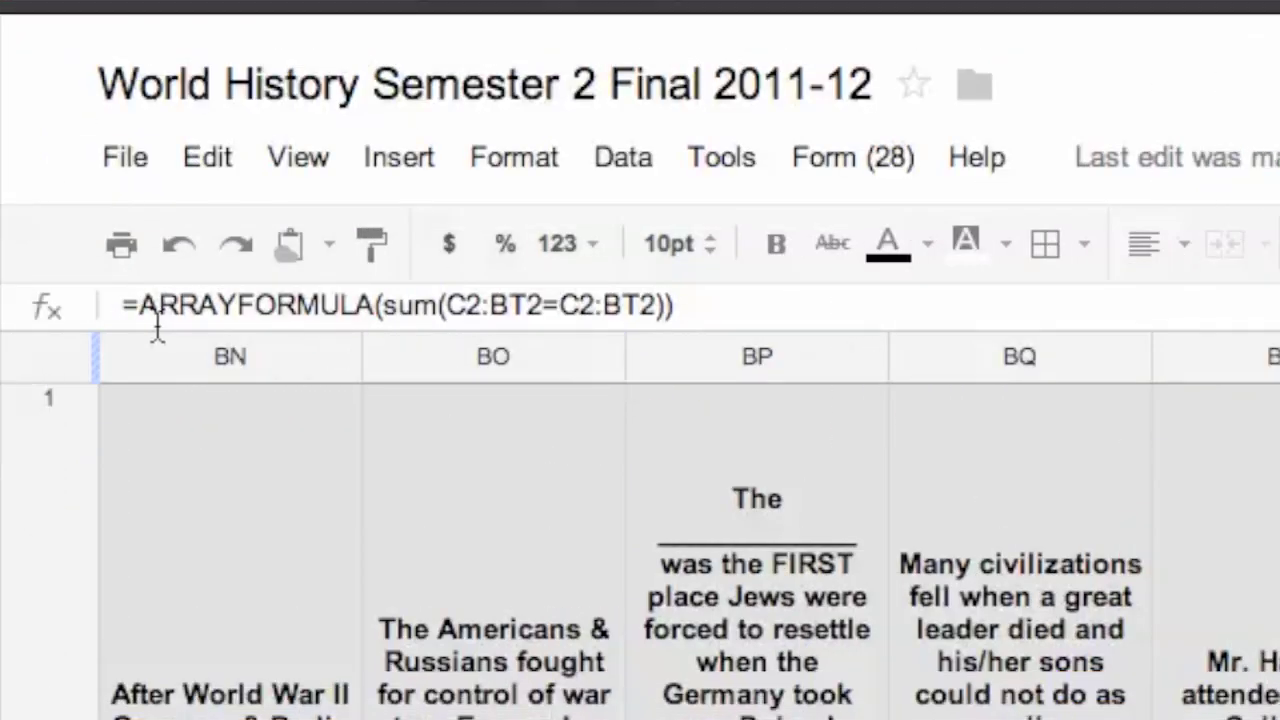
{"action": "left_click_drag", "start_coordinate": [124, 316], "coordinate": [376, 312]}
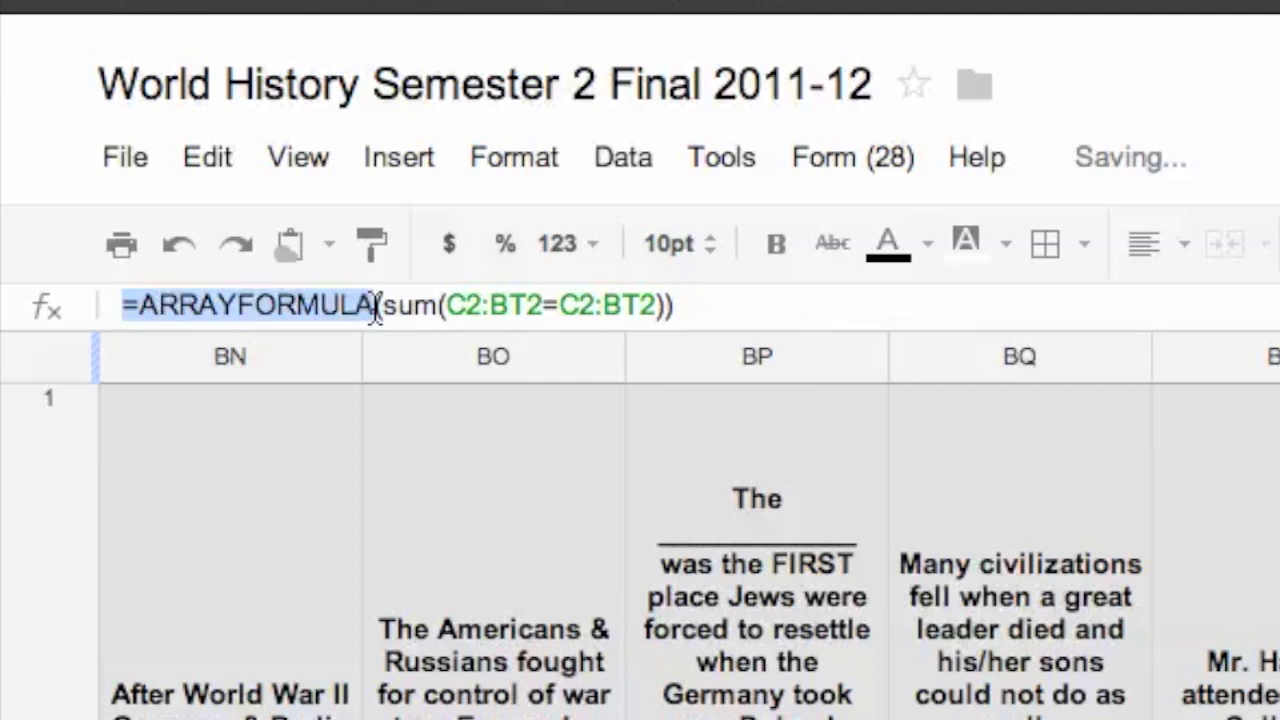
{"action": "left_click_drag", "start_coordinate": [376, 312], "coordinate": [432, 308]}
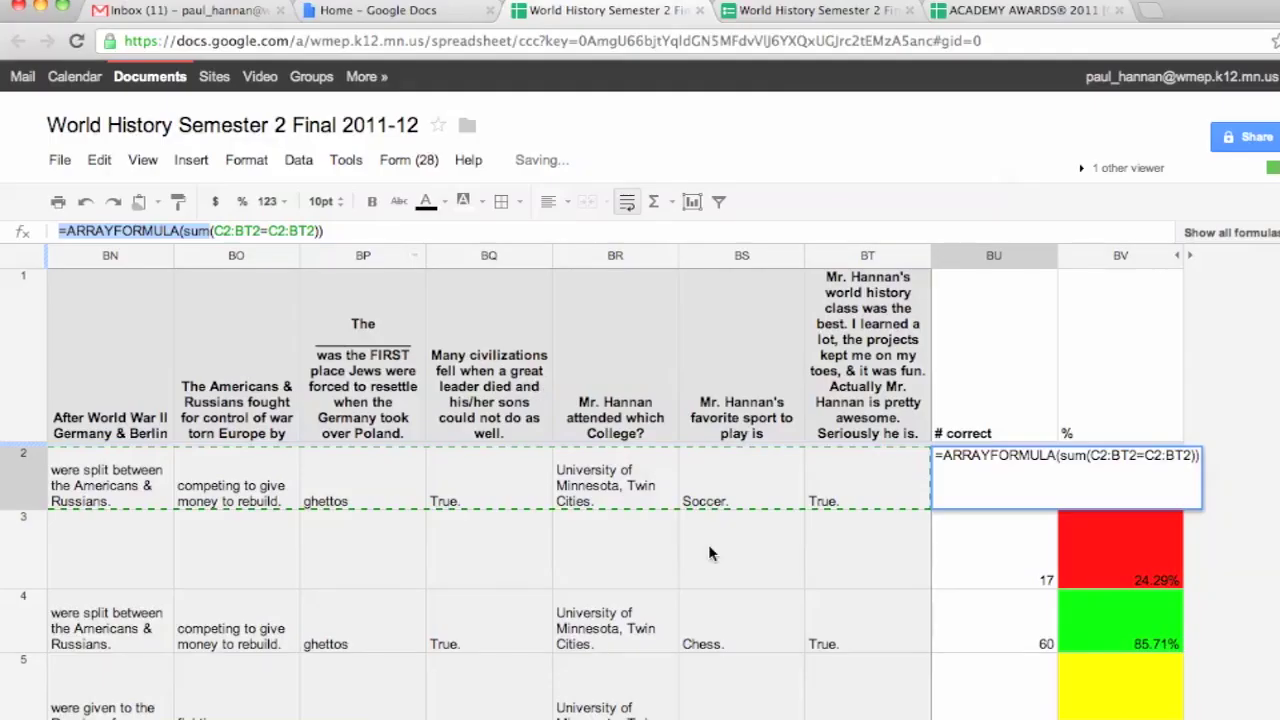
Step: Select BU6 and open its formula =ARRAYFORMULA(sum(C2:BT2=C6:BT6)) for inspection
{"action": "scroll", "coordinate": [986, 643], "scroll_direction": "down", "scroll_amount": 5}
{"action": "left_click", "coordinate": [986, 645]}
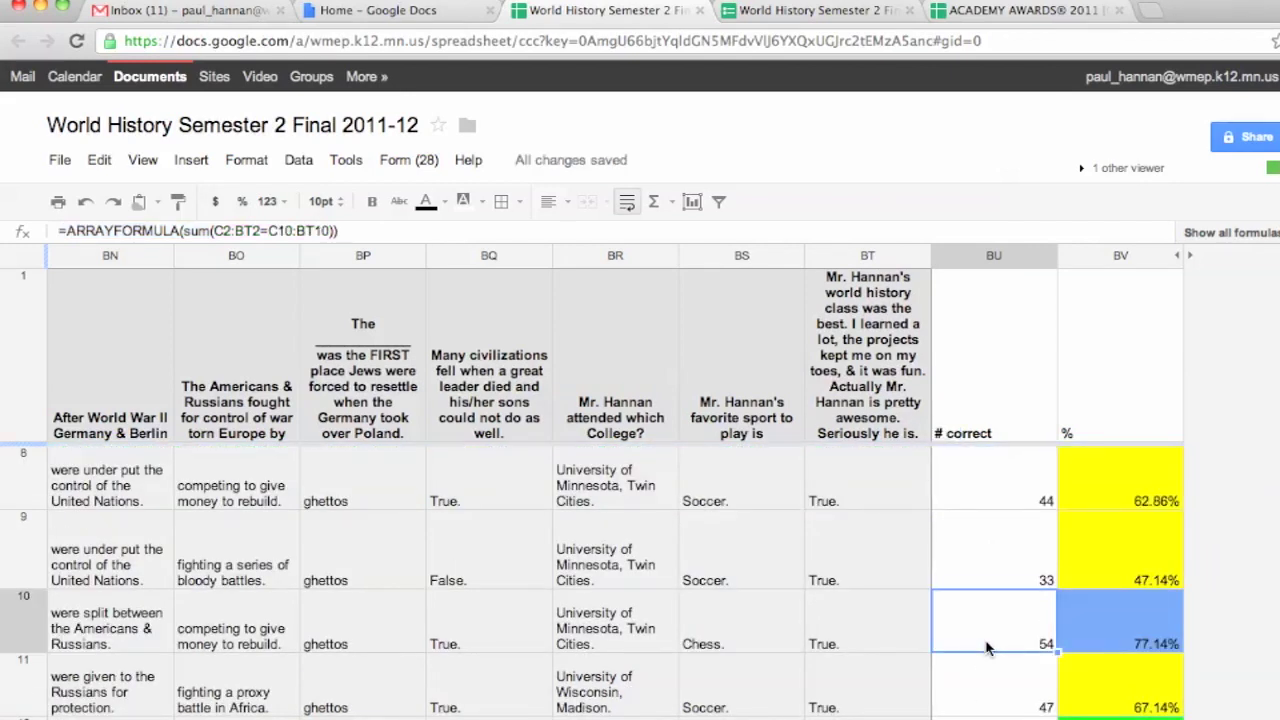
{"action": "scroll", "coordinate": [986, 648], "scroll_direction": "up", "scroll_amount": 3}
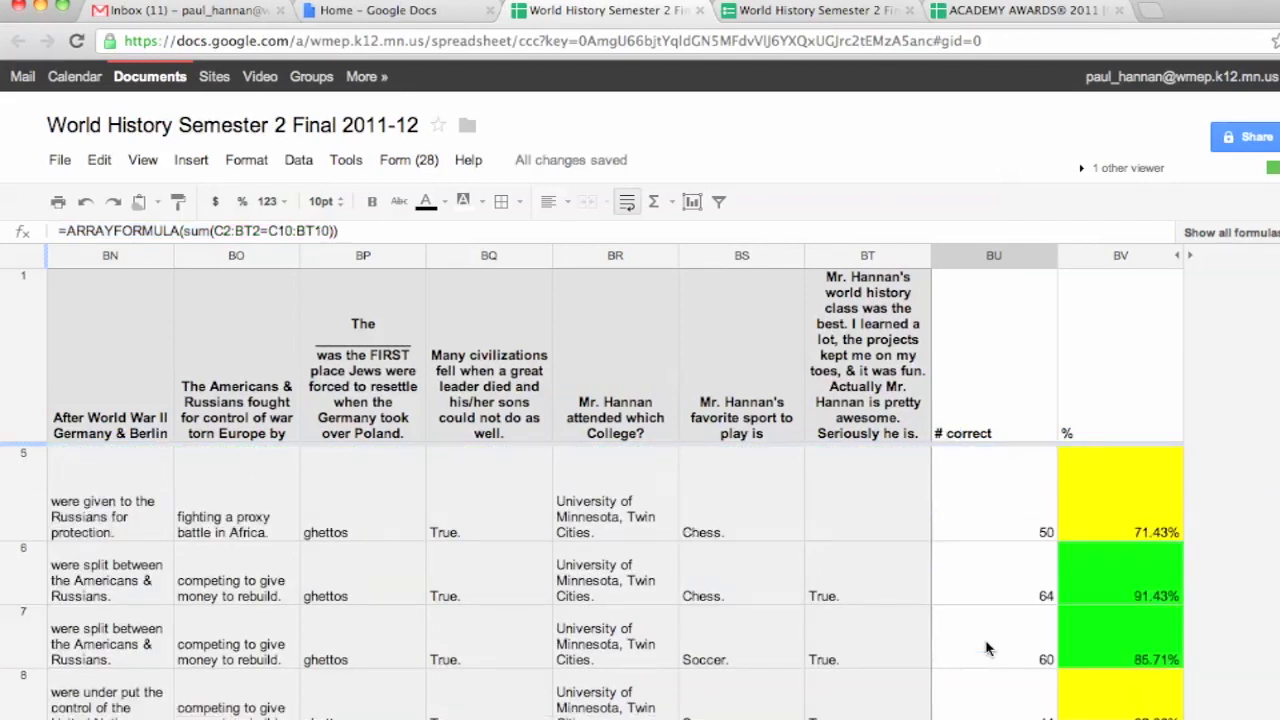
{"action": "left_click", "coordinate": [978, 582]}
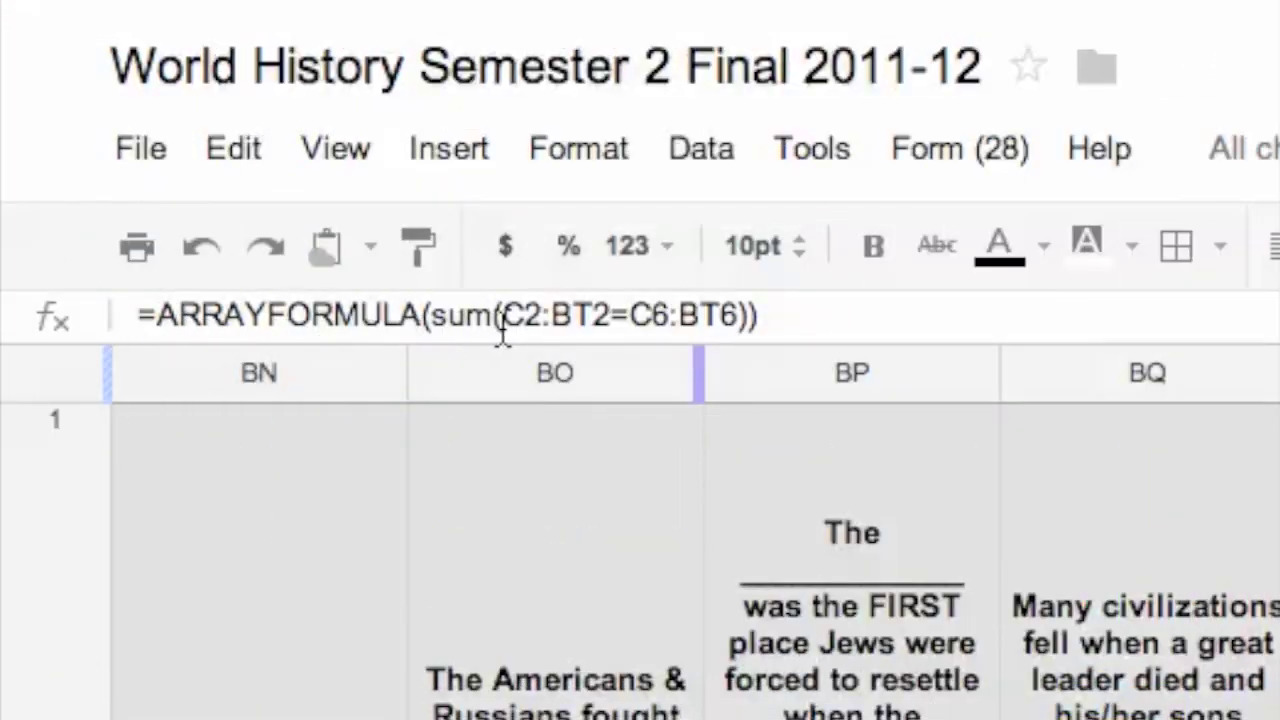
{"action": "left_click", "coordinate": [605, 320]}
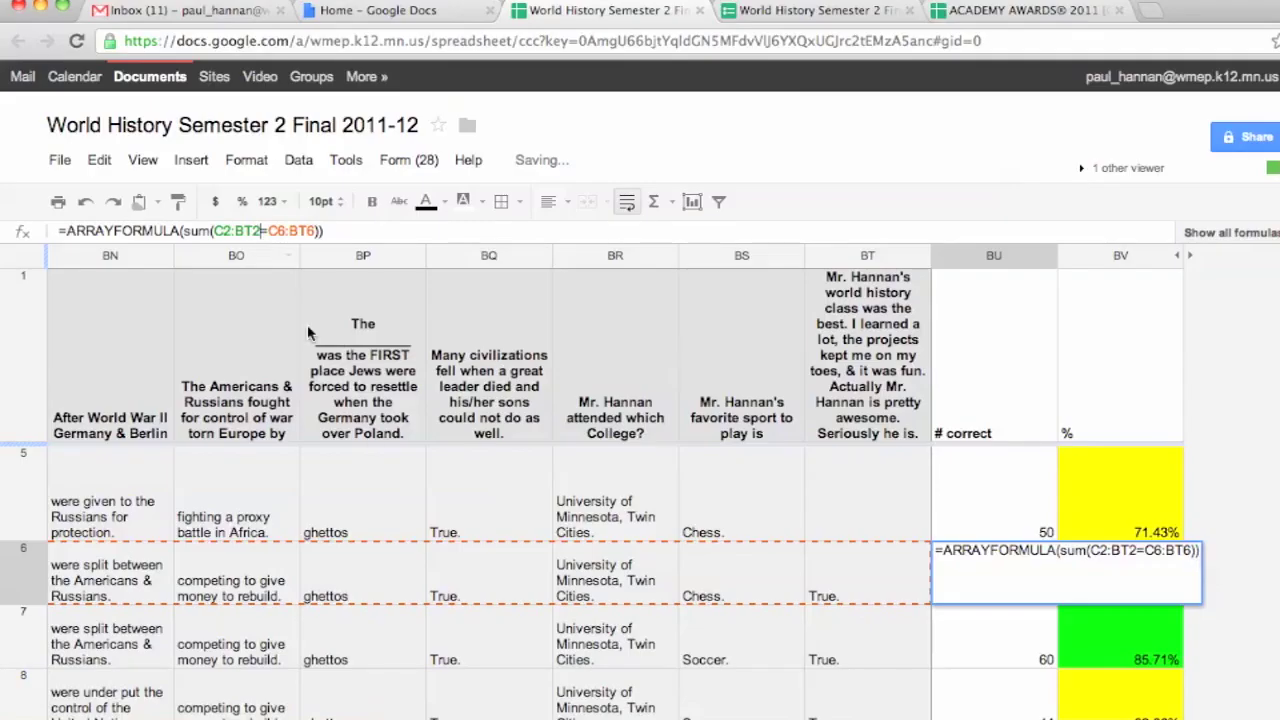
Step: Compare rows 2 and 6, then leave BU6's formula unchanged at 64 correct (91.43%)
{"action": "scroll", "coordinate": [388, 505], "scroll_direction": "up", "scroll_amount": 3}
{"action": "scroll", "coordinate": [388, 505], "scroll_direction": "left", "scroll_amount": 3}
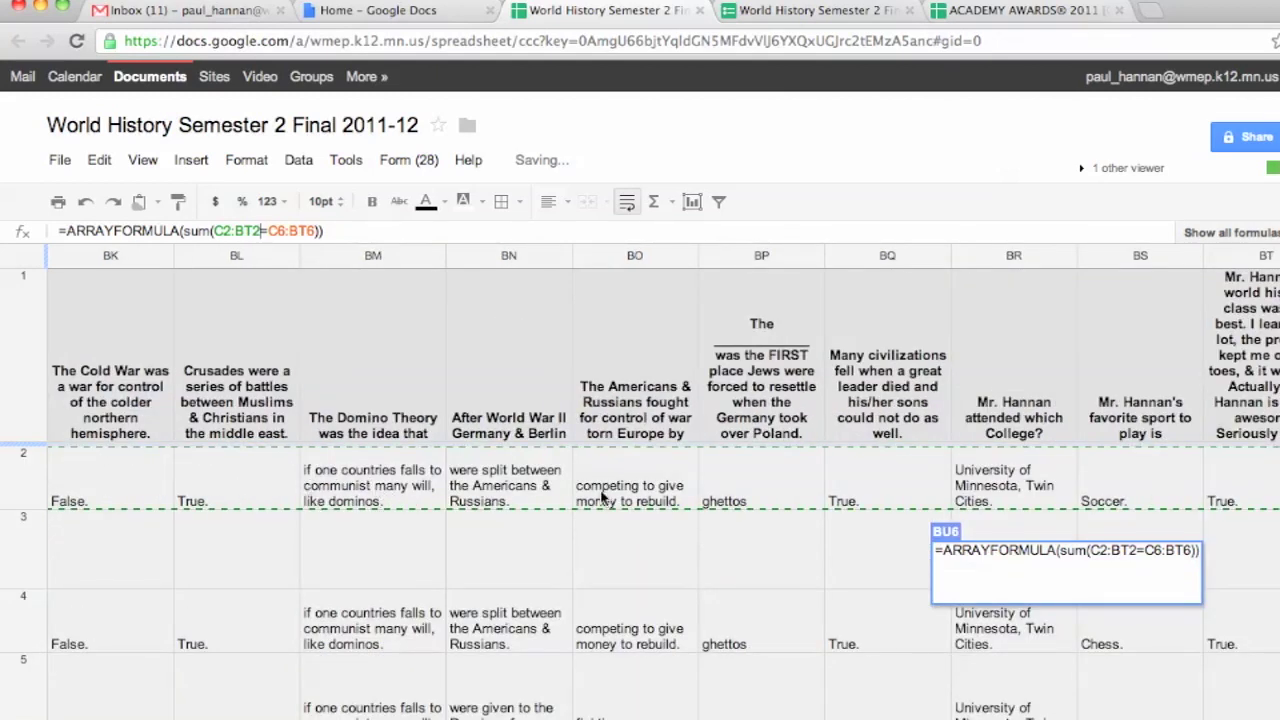
{"action": "scroll", "coordinate": [603, 492], "scroll_direction": "right", "scroll_amount": 3}
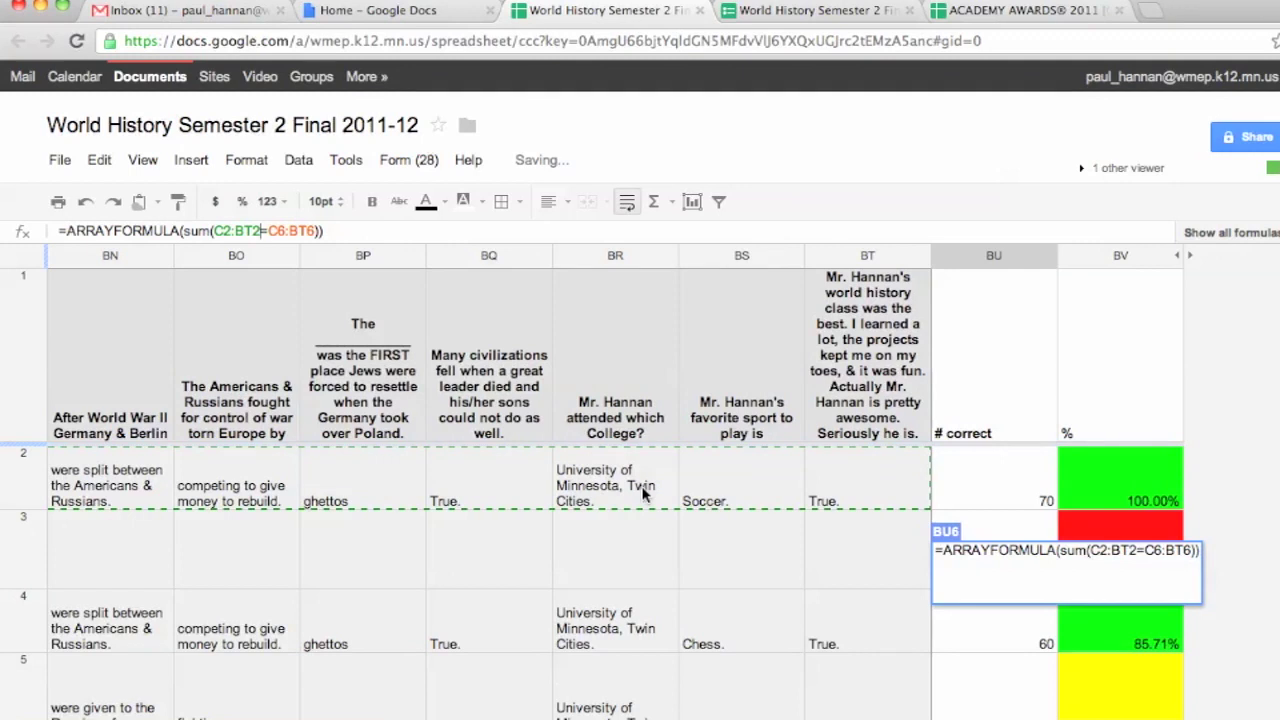
{"action": "scroll", "coordinate": [643, 492], "scroll_direction": "down", "scroll_amount": 3}
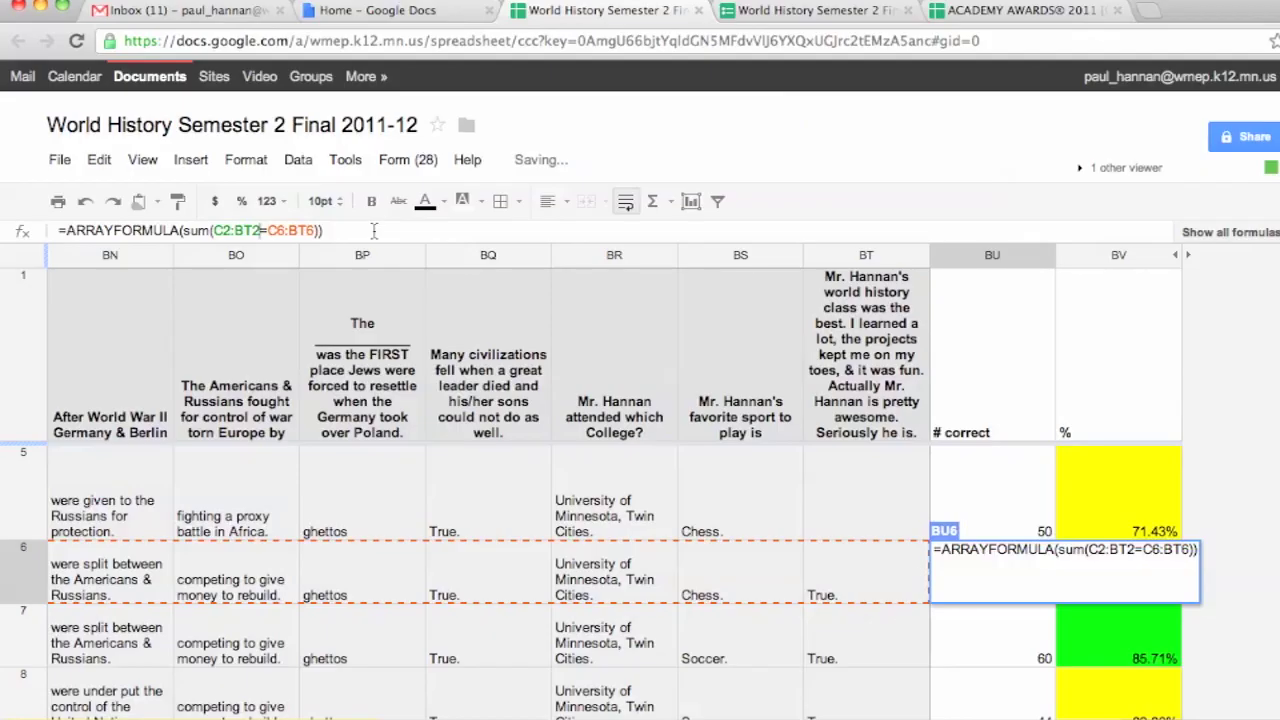
{"action": "key", "text": "Return"}
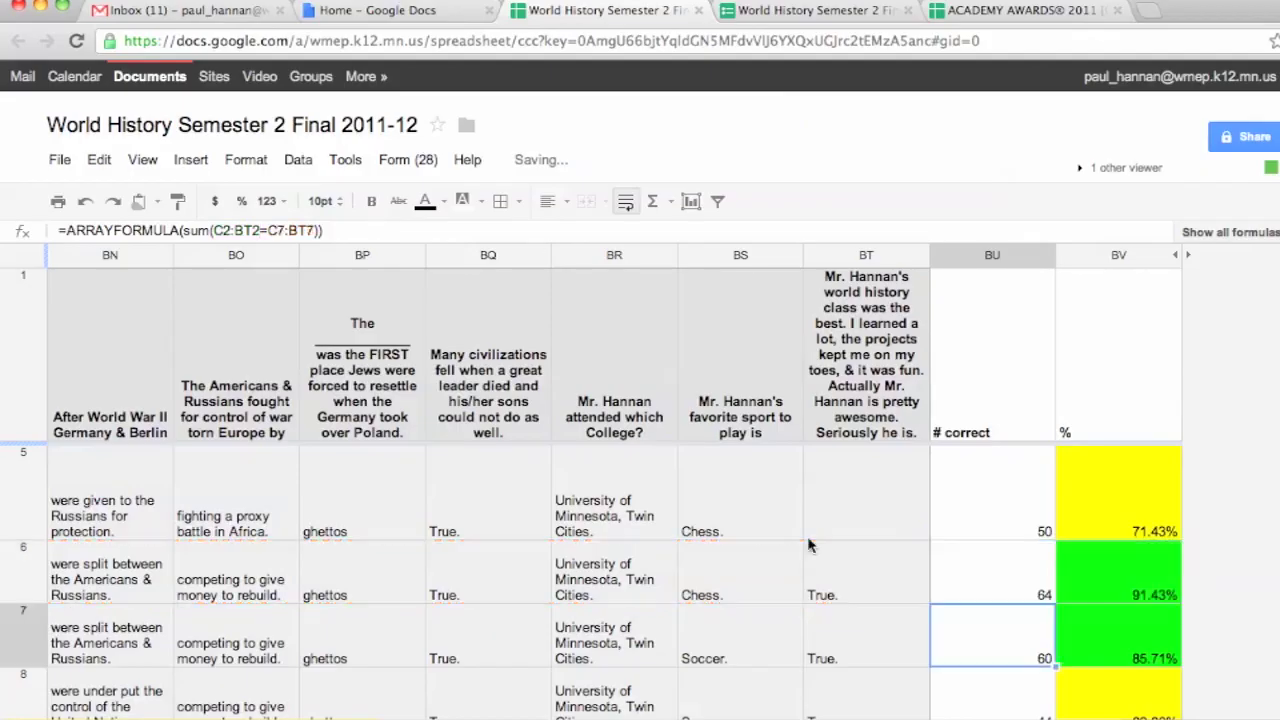
Step: Delete row 29's # correct formula in BU29, turning BV29 a red 0.00%
{"action": "left_click", "coordinate": [1023, 590]}
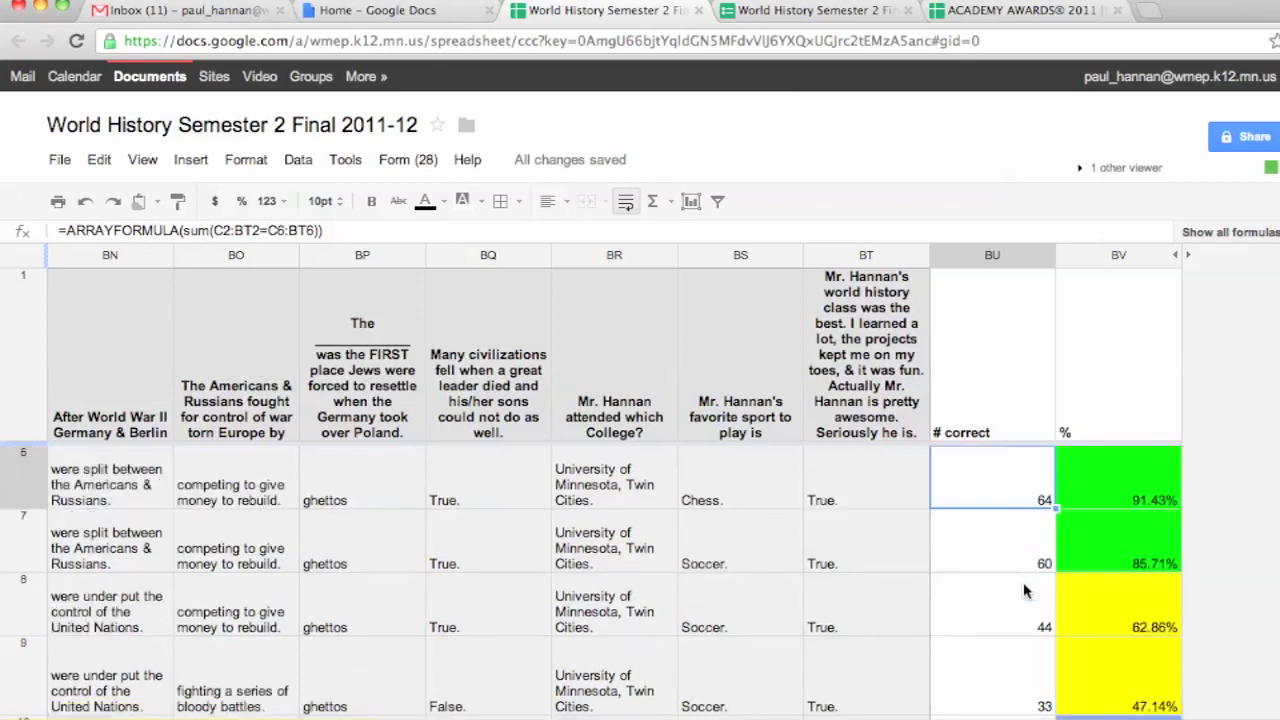
{"action": "scroll", "coordinate": [1023, 582], "scroll_direction": "down", "scroll_amount": 10}
{"action": "scroll", "coordinate": [1023, 582], "scroll_direction": "up", "scroll_amount": 2}
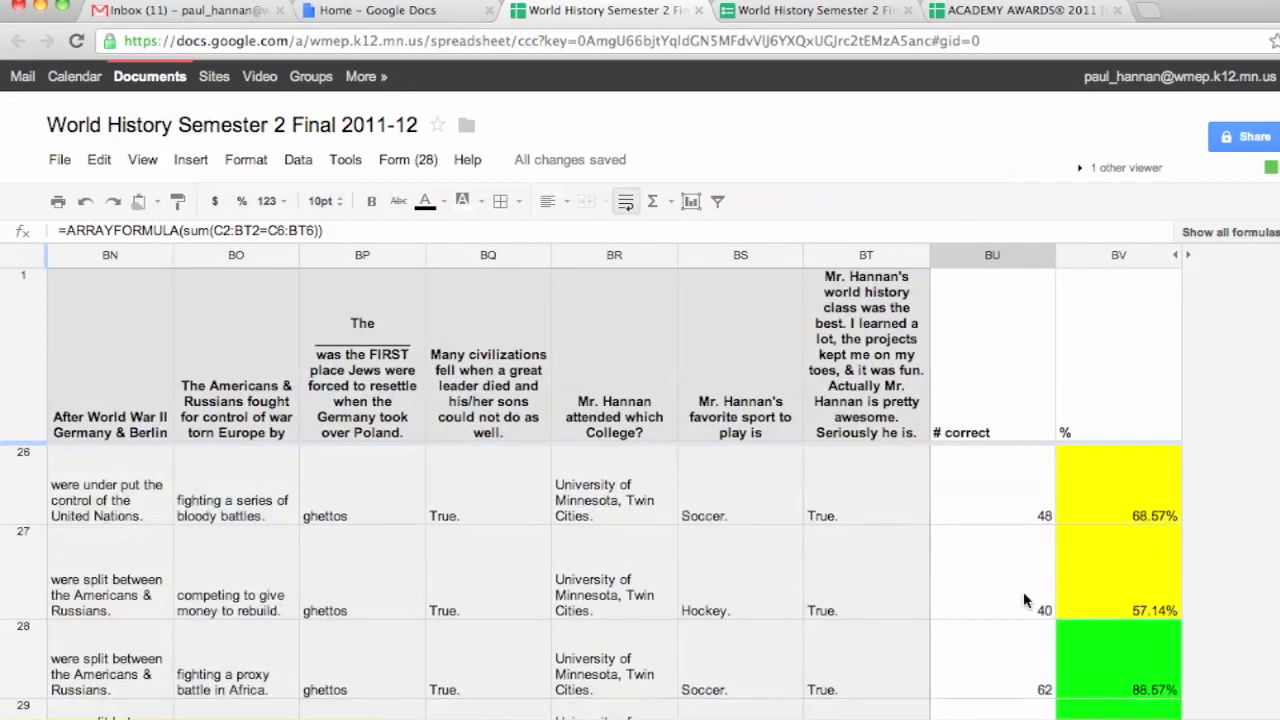
{"action": "scroll", "coordinate": [1023, 600], "scroll_direction": "down", "scroll_amount": 1}
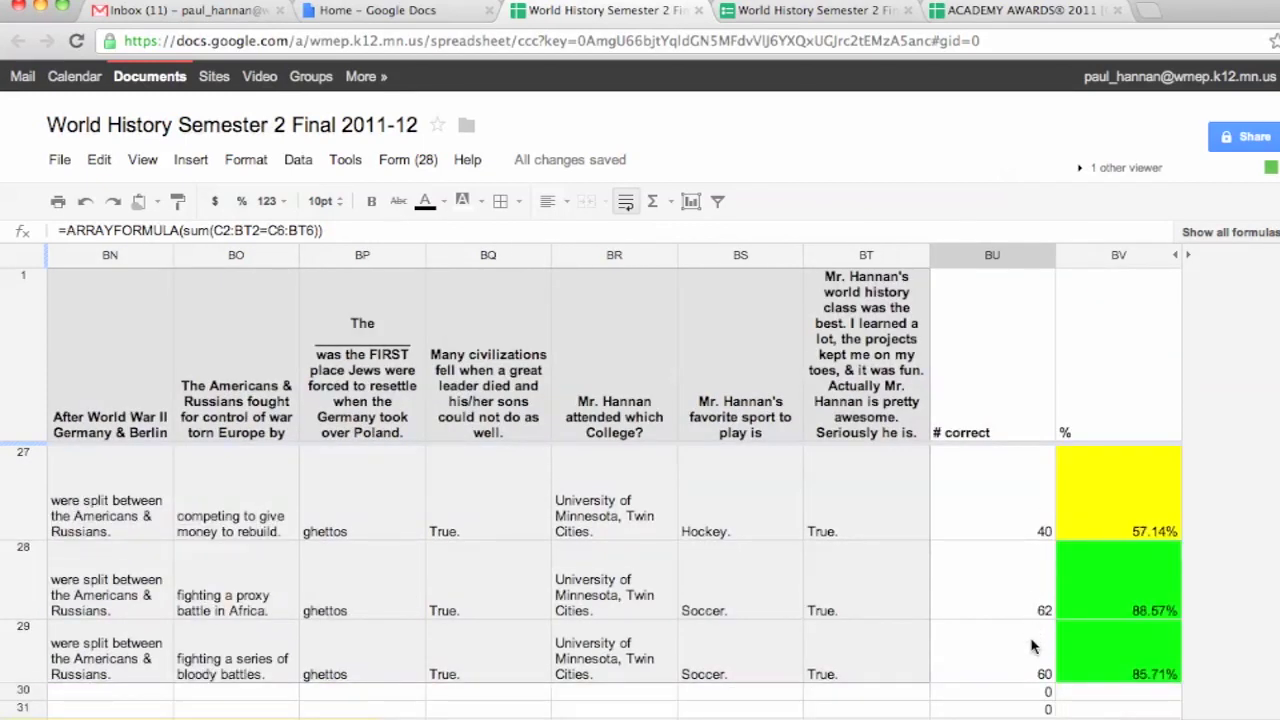
{"action": "left_click", "coordinate": [1033, 646]}
{"action": "key", "text": "Delete"}
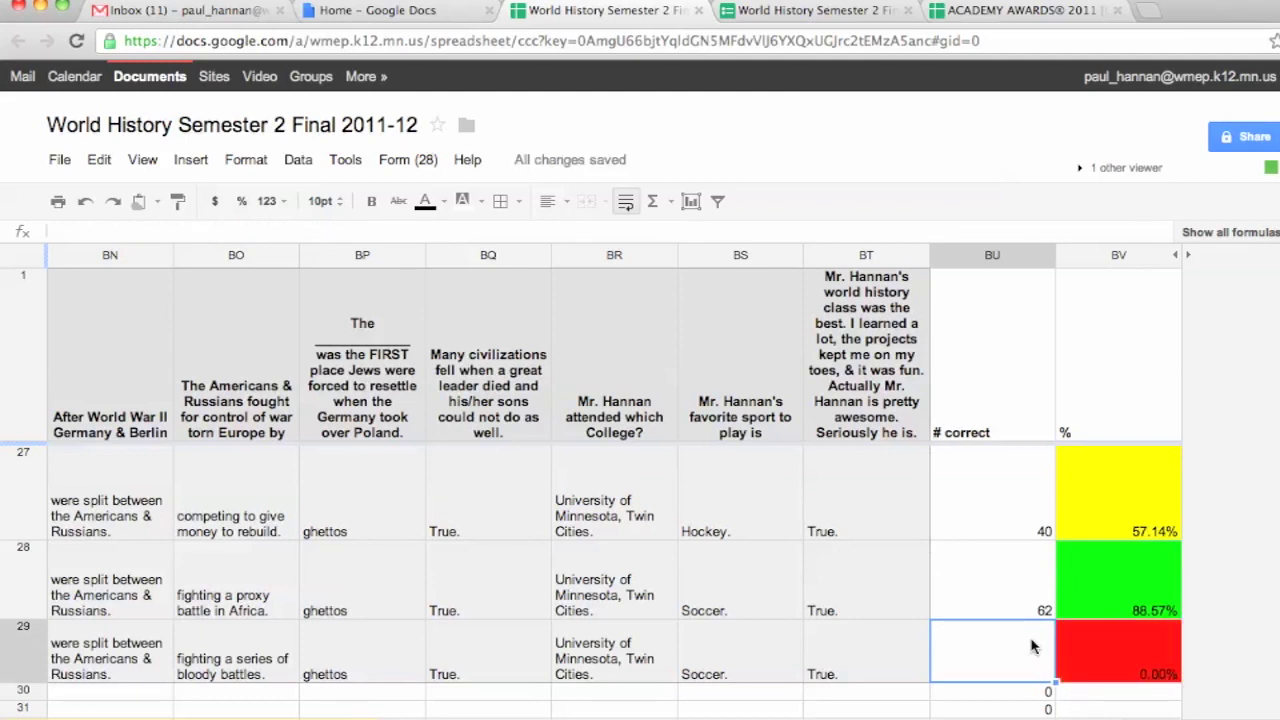
Step: Open the answer-key formula in BU2 for editing in the formula bar
{"action": "scroll", "coordinate": [1052, 613], "scroll_direction": "up", "scroll_amount": 15}
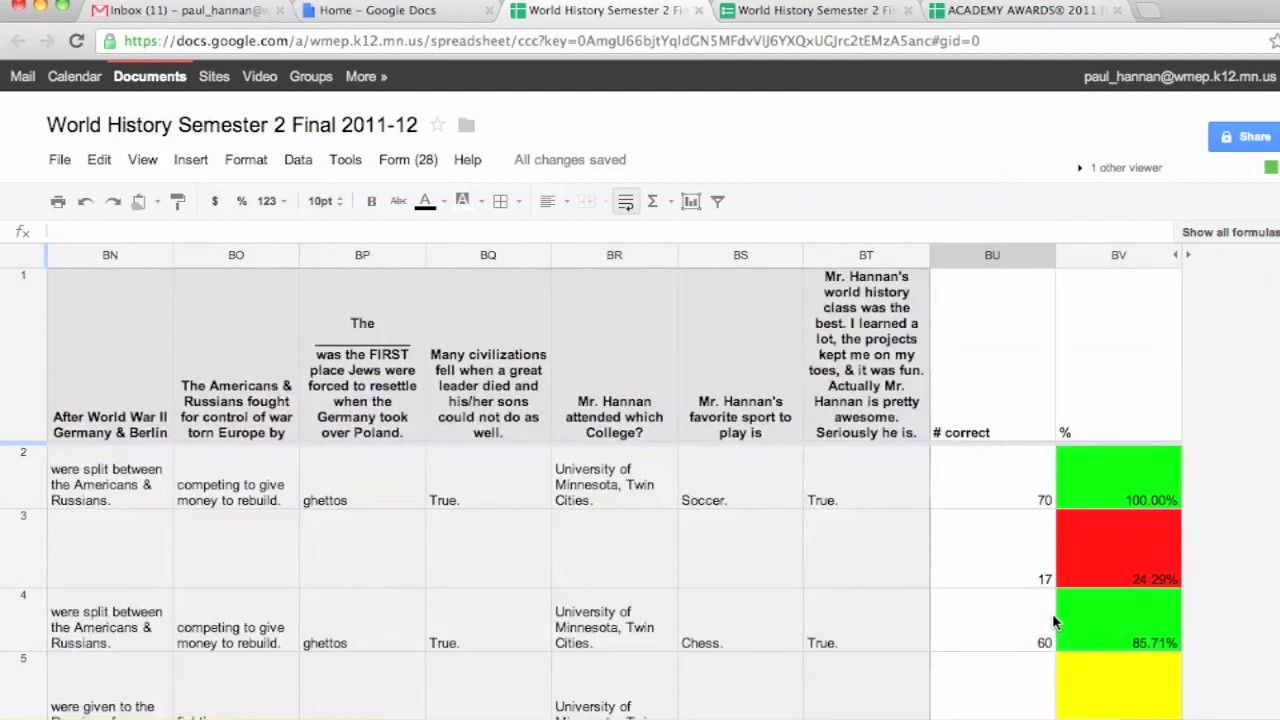
{"action": "left_click", "coordinate": [962, 470]}
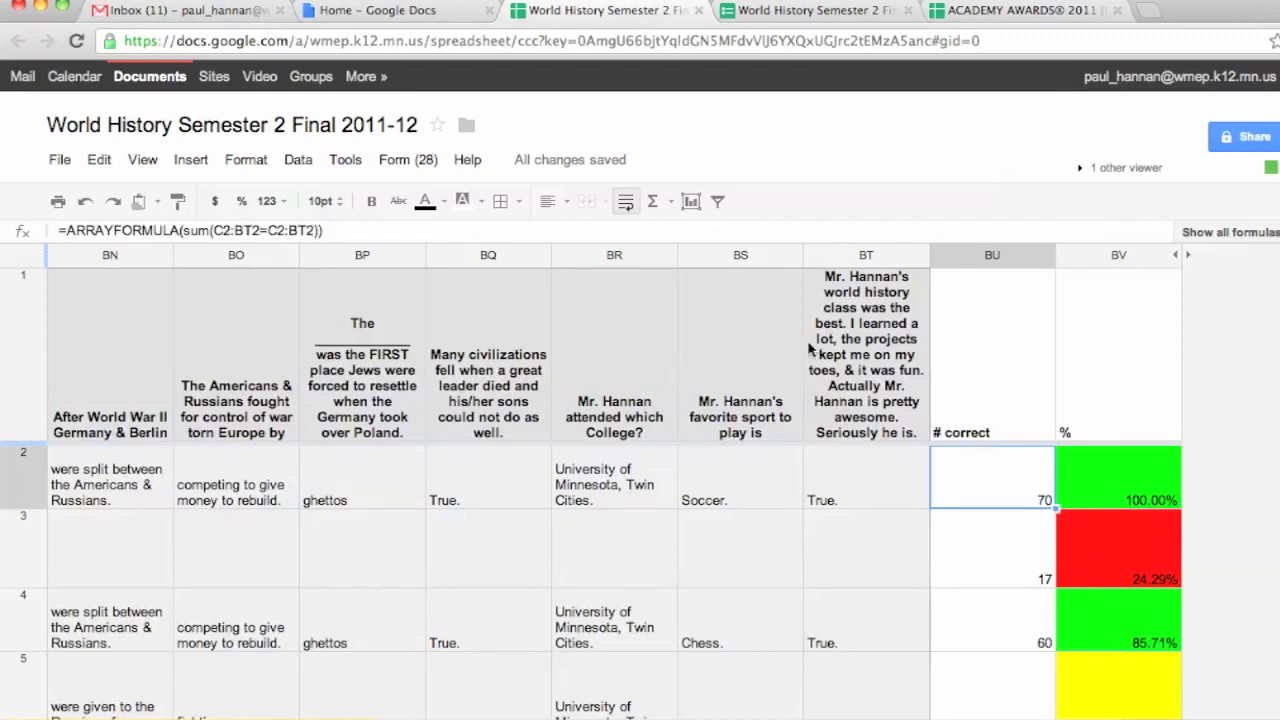
{"action": "left_click", "coordinate": [402, 231]}
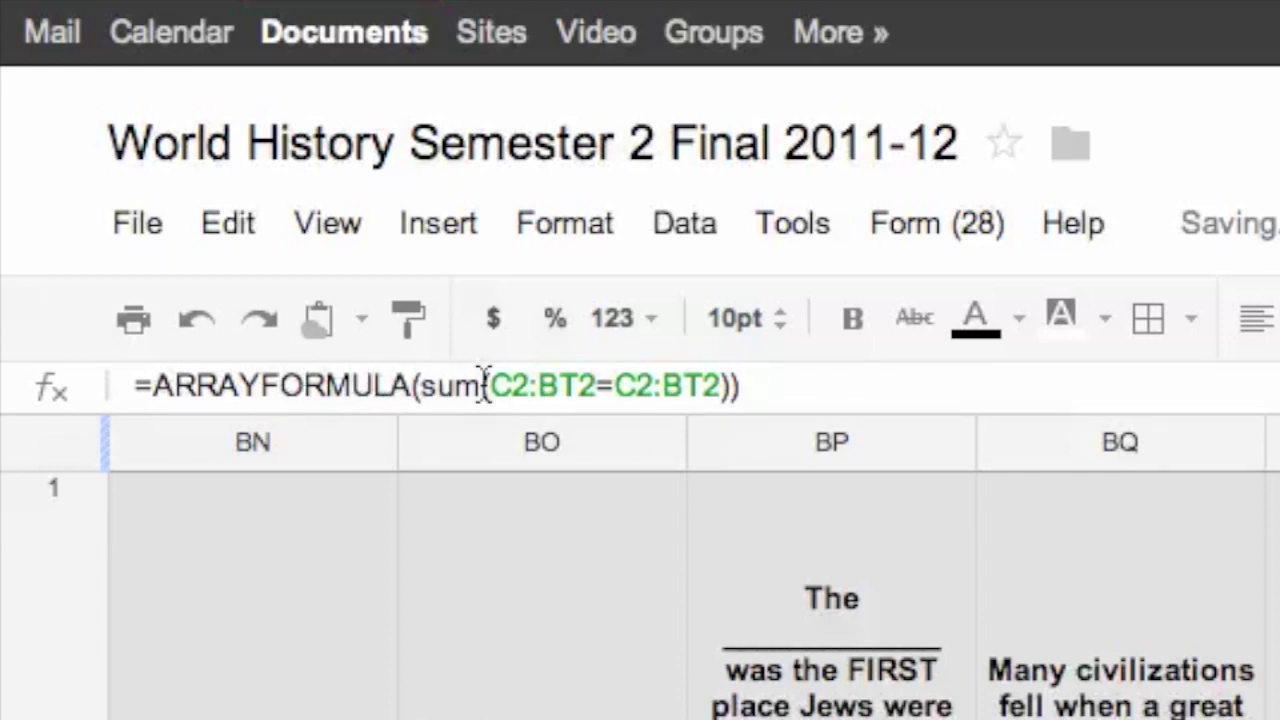
{"action": "left_click_drag", "start_coordinate": [594, 388], "coordinate": [497, 388]}
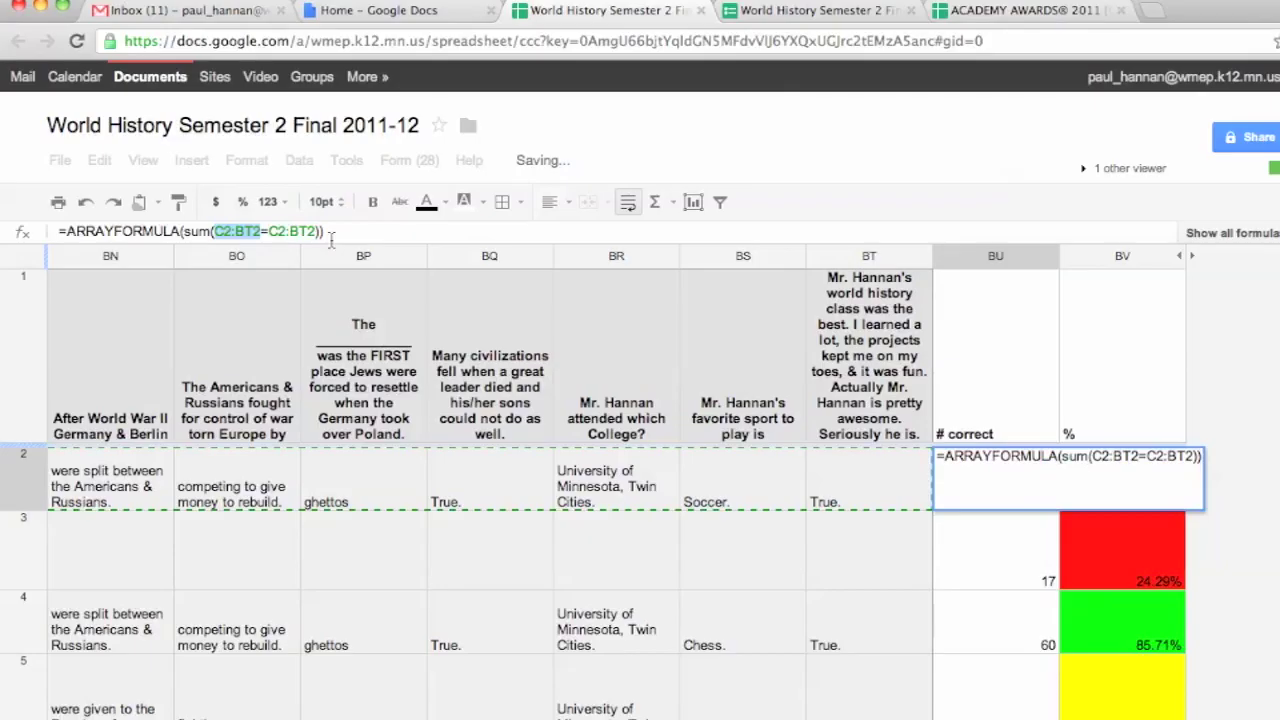
{"action": "left_click", "coordinate": [330, 236]}
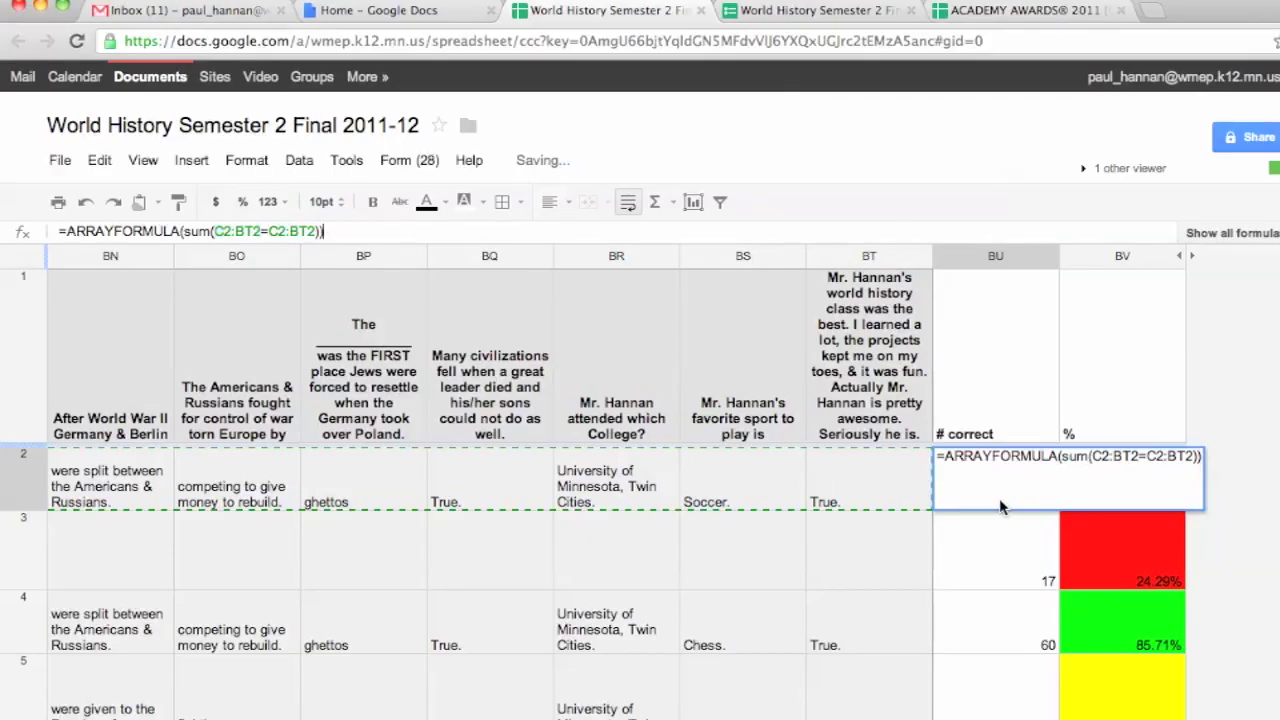
{"action": "key", "text": "Return"}
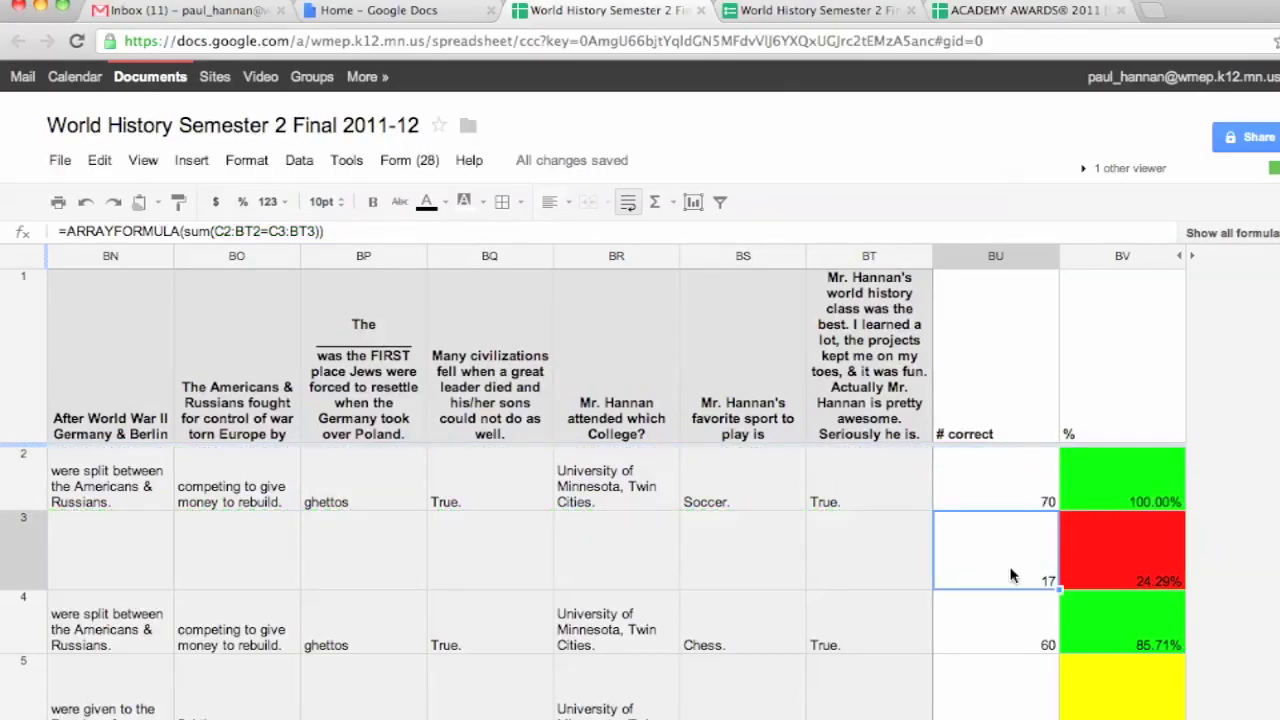
{"action": "left_click", "coordinate": [1021, 487]}
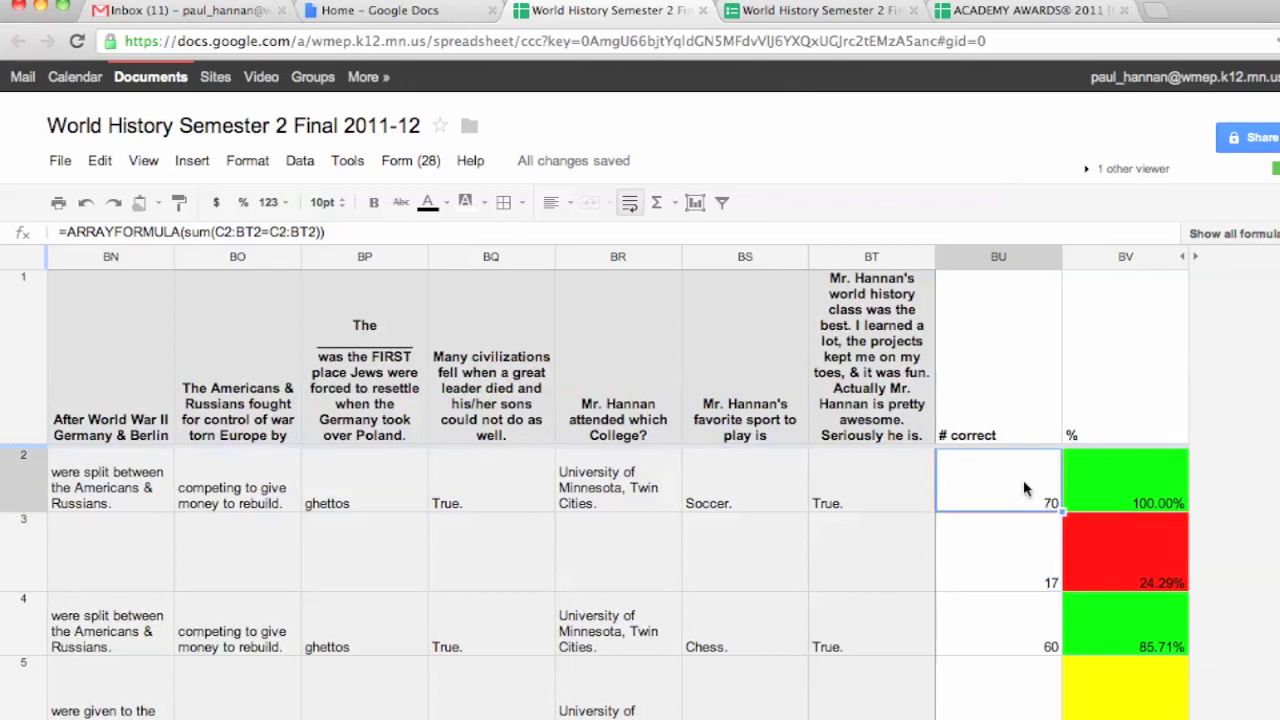
{"action": "scroll", "coordinate": [1008, 600], "scroll_direction": "down", "scroll_amount": 7}
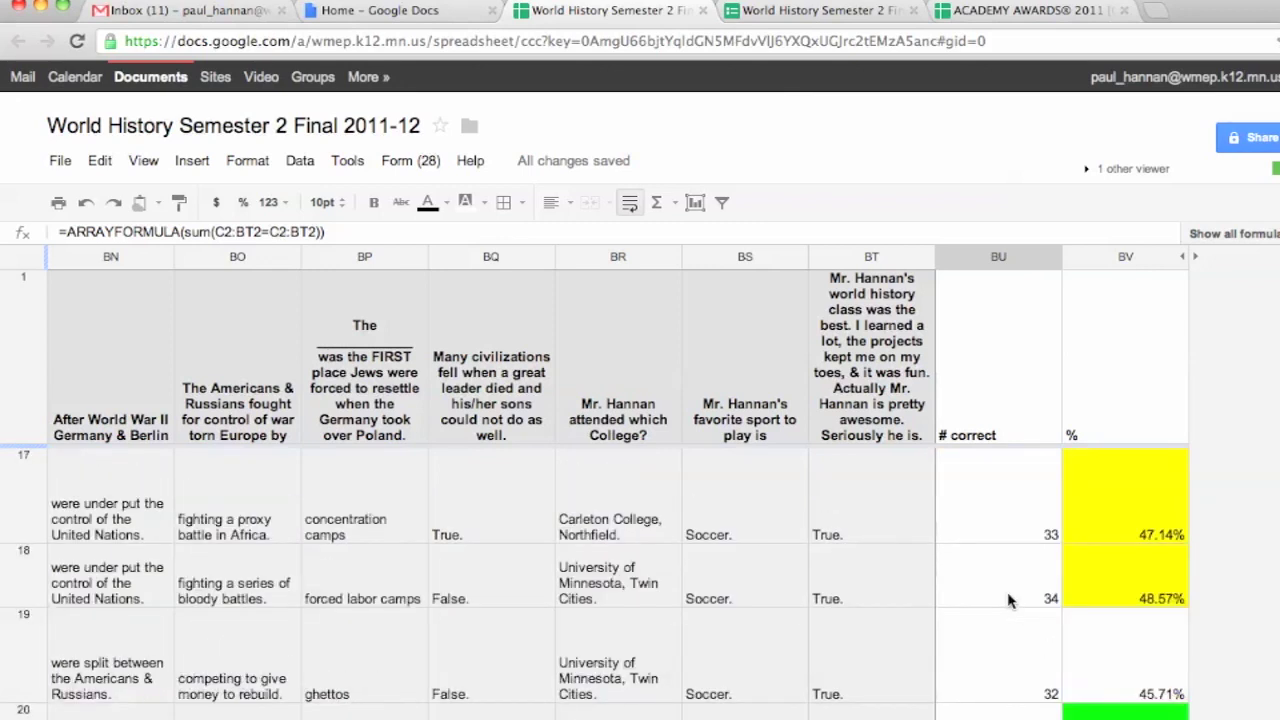
{"action": "scroll", "coordinate": [1008, 600], "scroll_direction": "down", "scroll_amount": 5}
{"action": "scroll", "coordinate": [1008, 600], "scroll_direction": "up", "scroll_amount": 5}
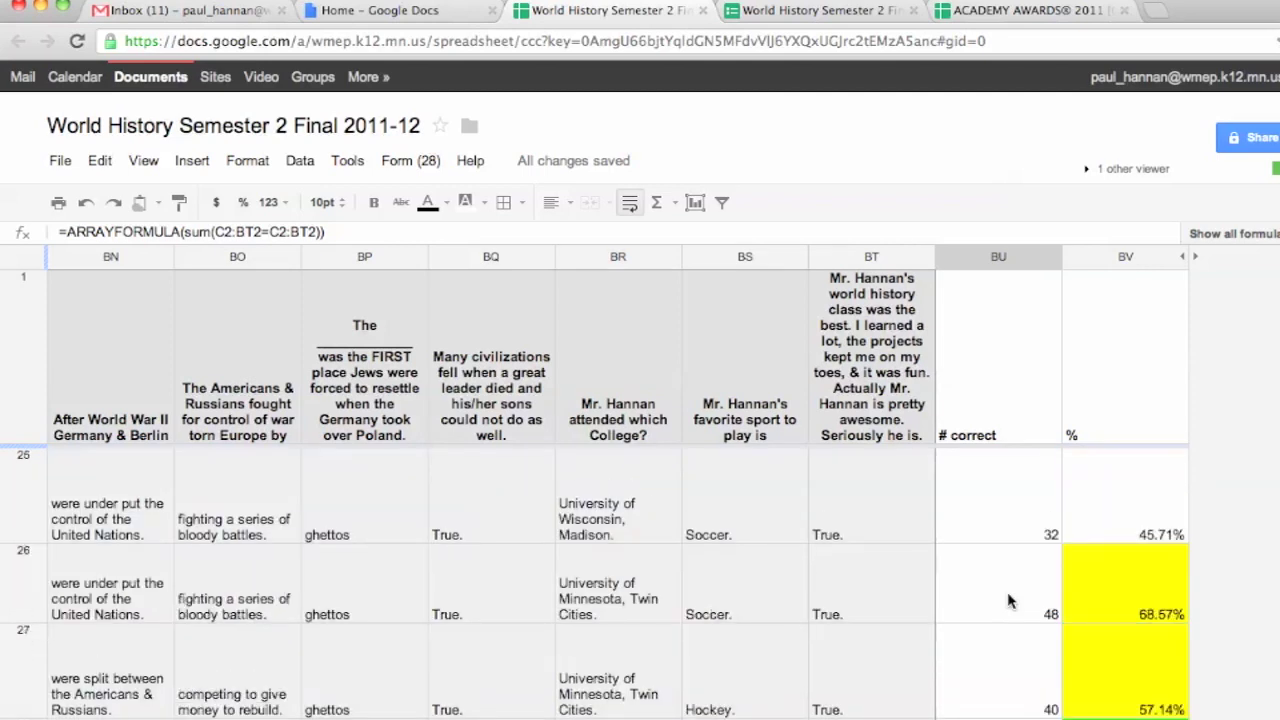
{"action": "scroll", "coordinate": [1008, 600], "scroll_direction": "down", "scroll_amount": 2}
{"action": "left_click", "coordinate": [1005, 647]}
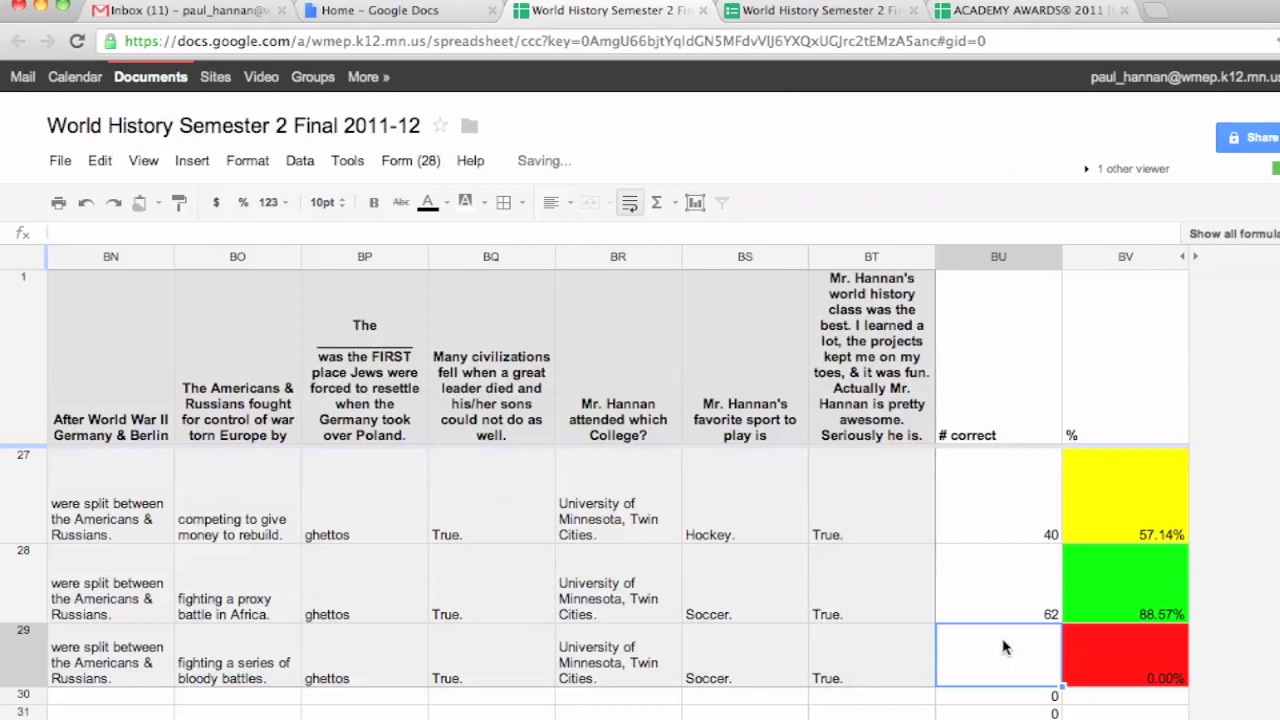
Step: Paste the ARRAYFORMULA into BU29 and change its first range to answer-key row C2:BT2
{"action": "left_click", "coordinate": [1000, 612]}
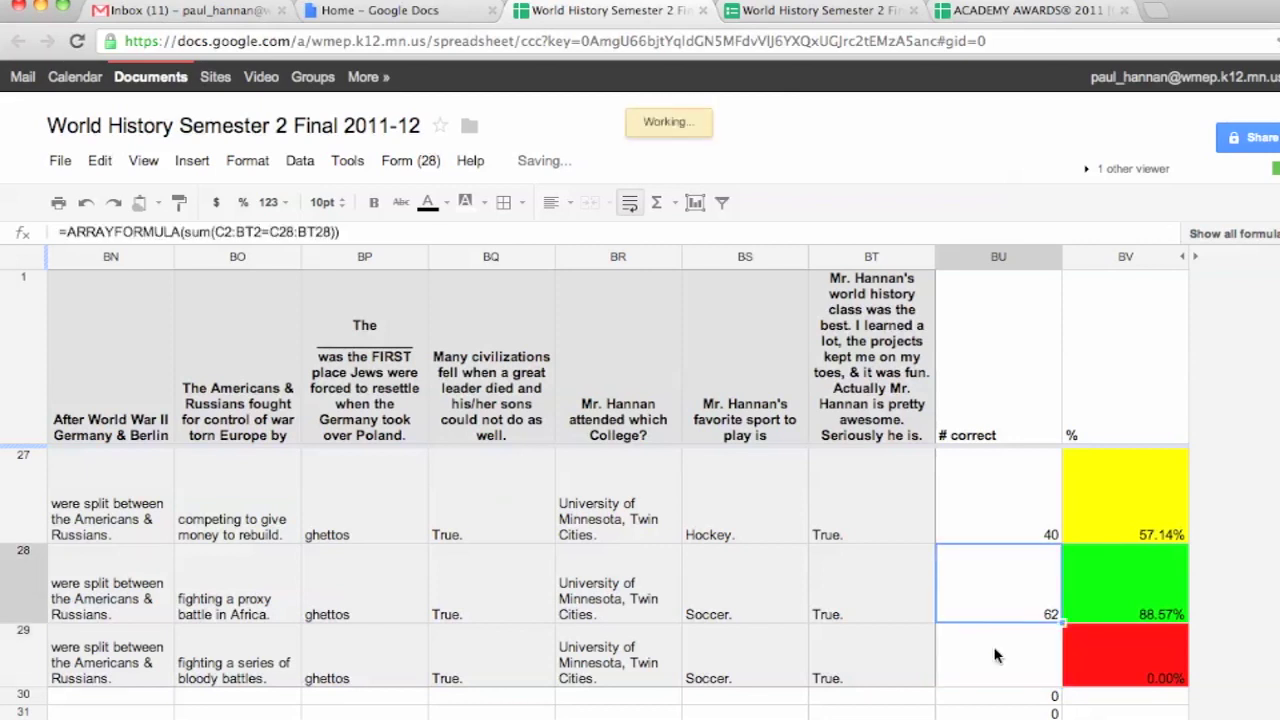
{"action": "left_click", "coordinate": [996, 655]}
{"action": "type", "text": "=ARRAYFORMULA(sum(C29:BT29=C29:BT29))"}
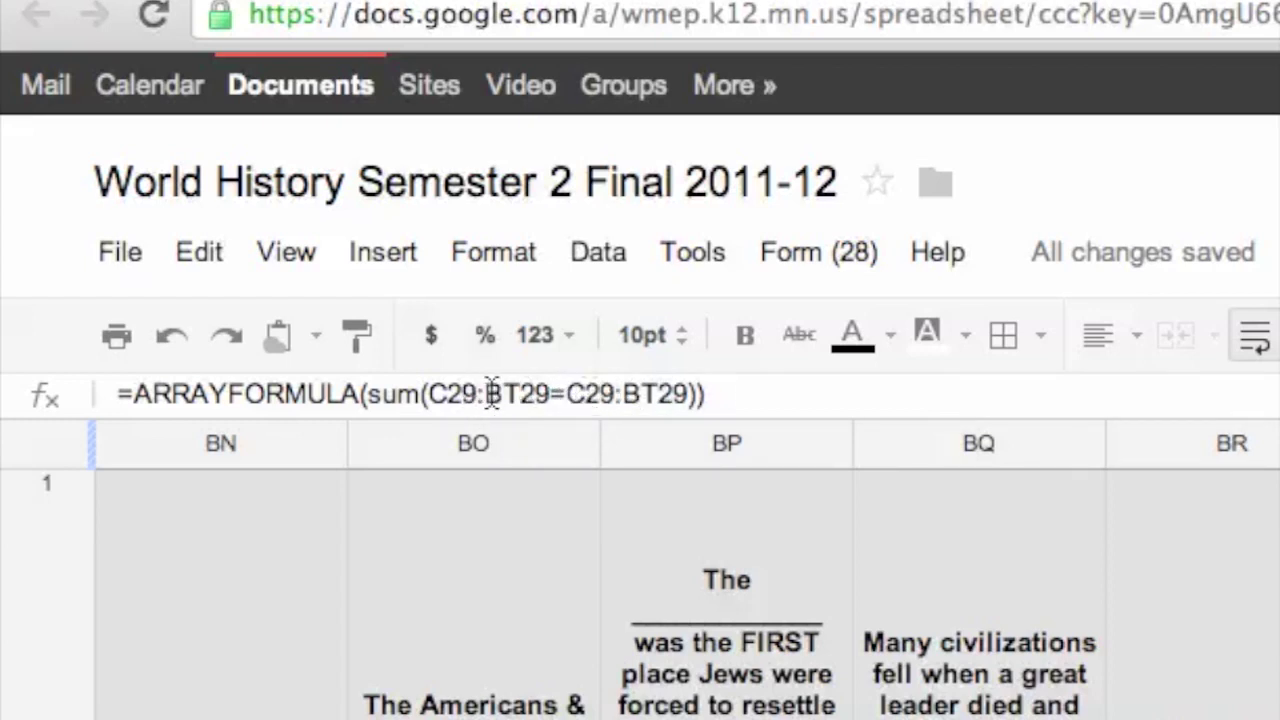
{"action": "left_click", "coordinate": [471, 390]}
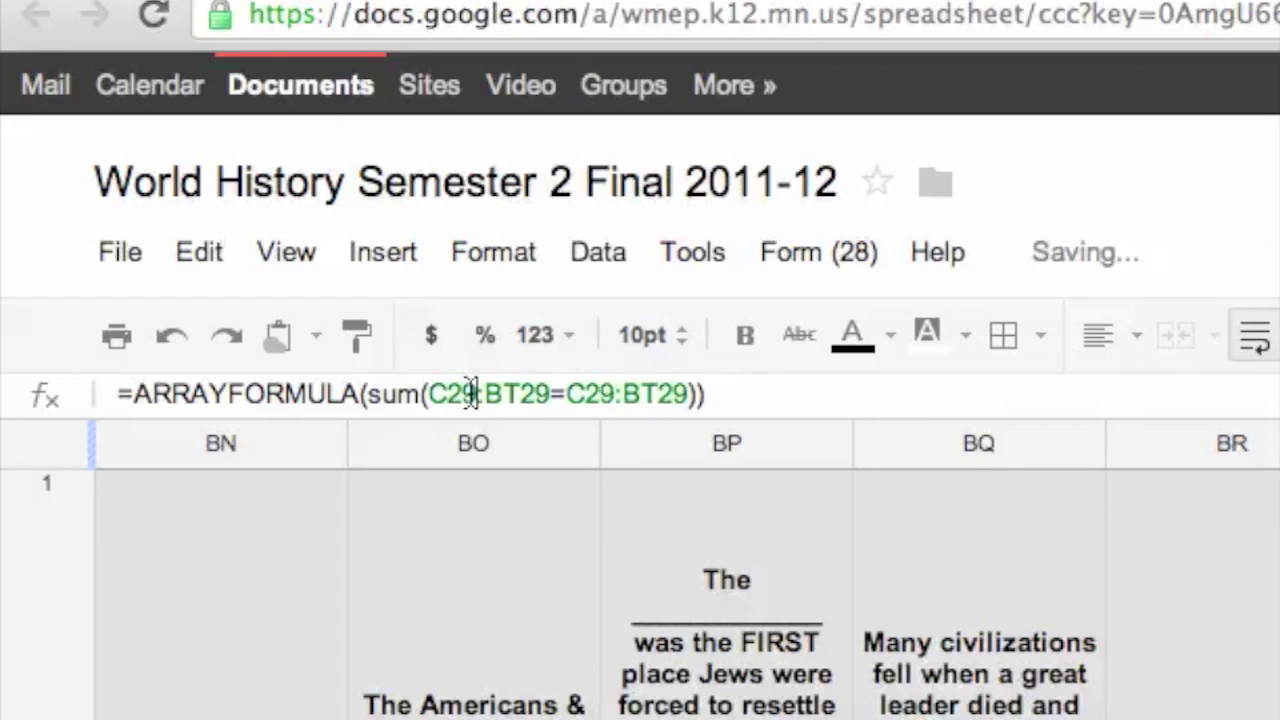
{"action": "key", "text": "BackSpace"}
{"action": "key", "text": "Right"}
{"action": "key", "text": "Right"}
{"action": "key", "text": "Right"}
{"action": "key", "text": "Right"}
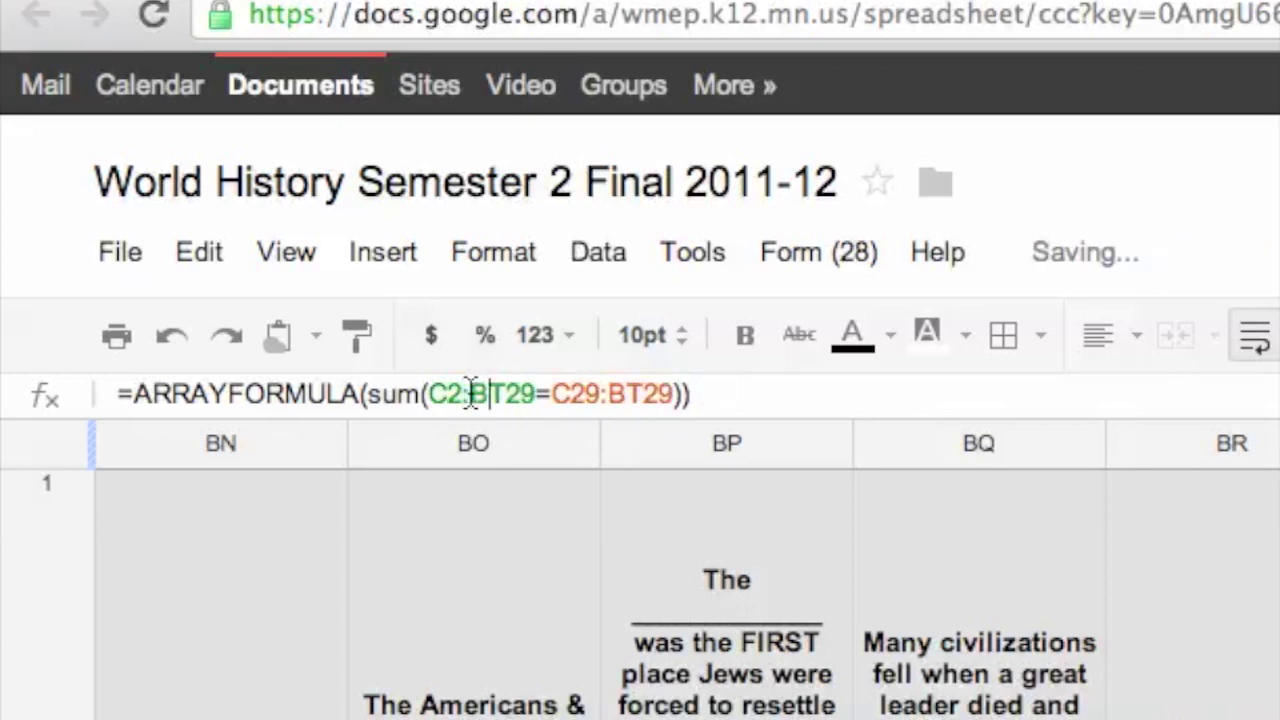
{"action": "key", "text": "BackSpace"}
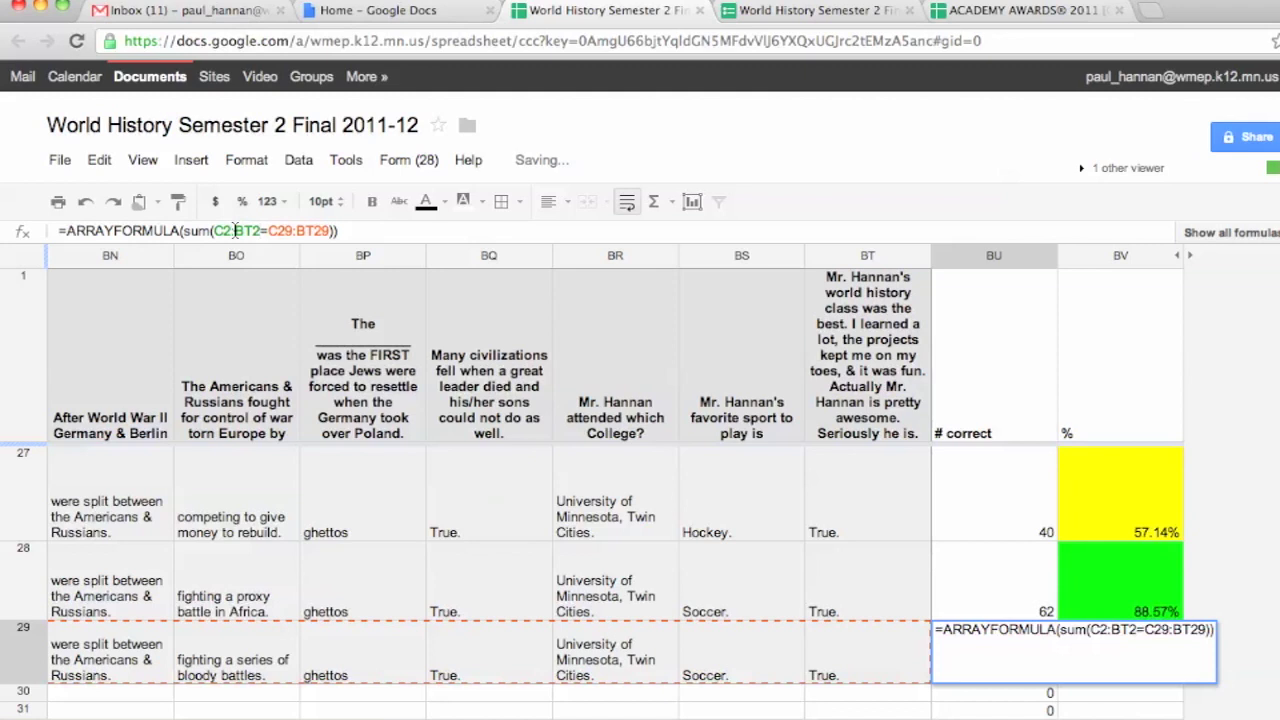
{"action": "key", "text": "Return"}
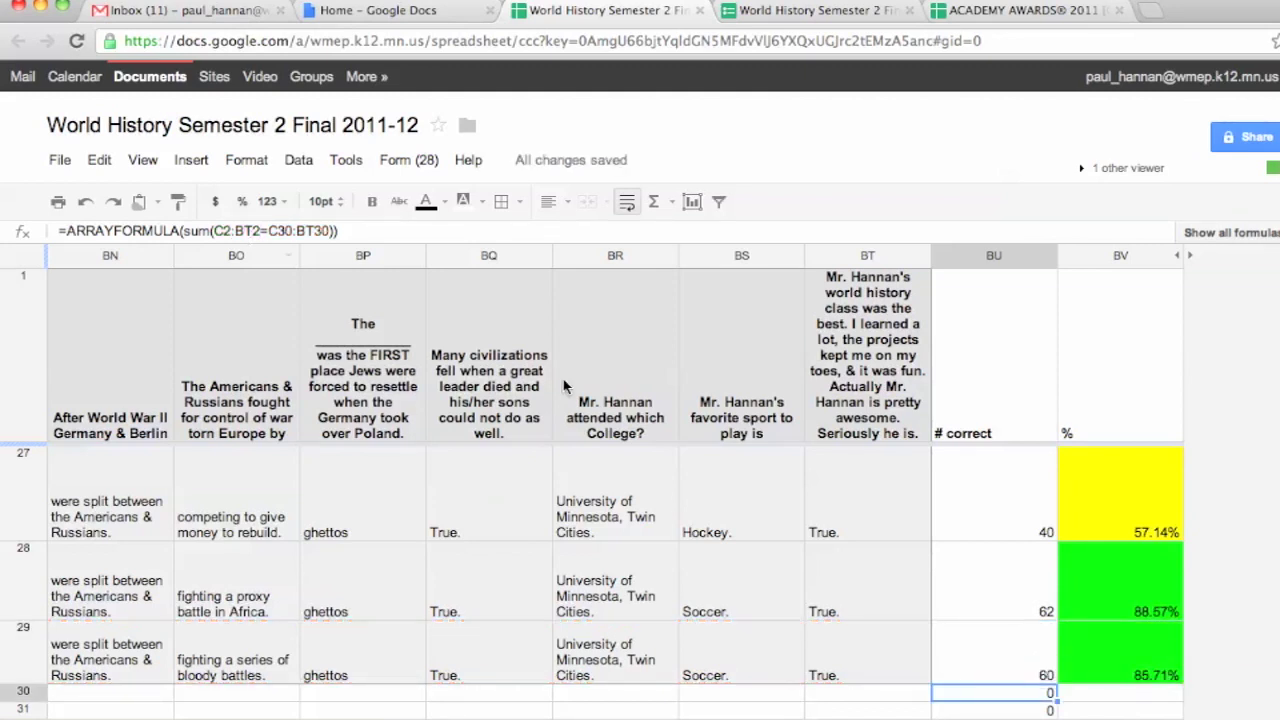
{"action": "left_click", "coordinate": [1104, 594]}
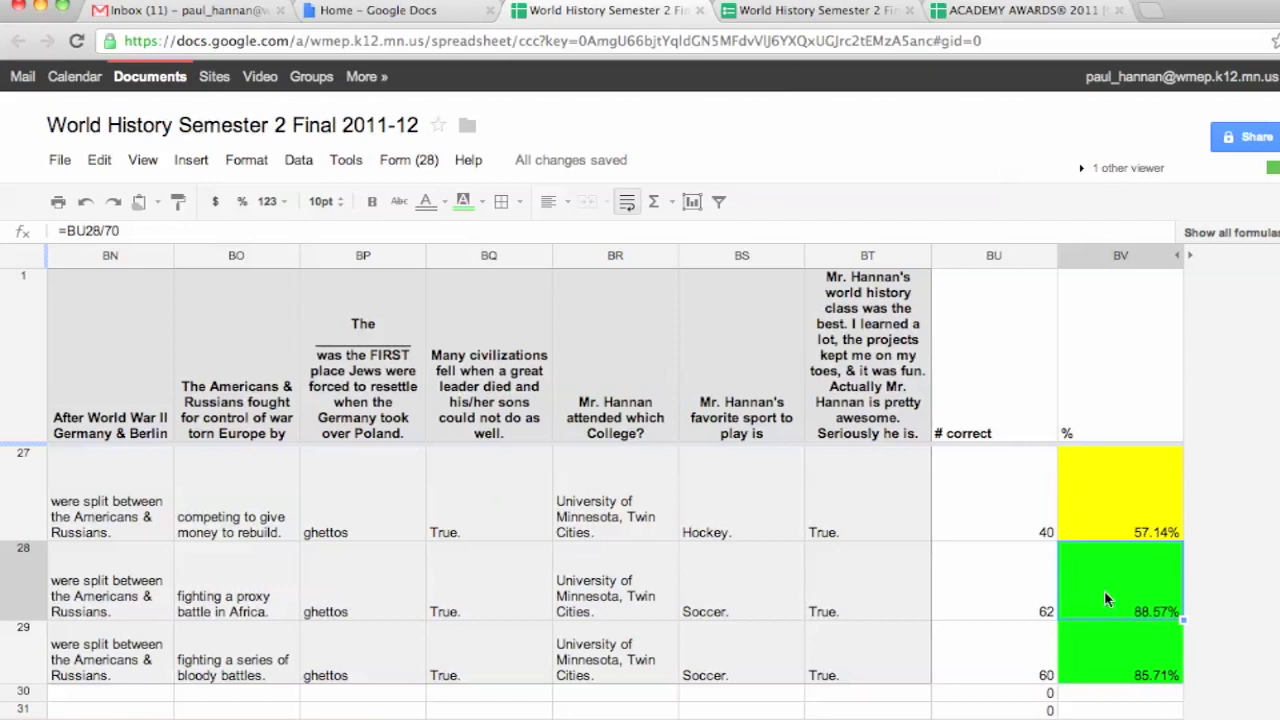
{"action": "scroll", "coordinate": [1104, 598], "scroll_direction": "up", "scroll_amount": 5}
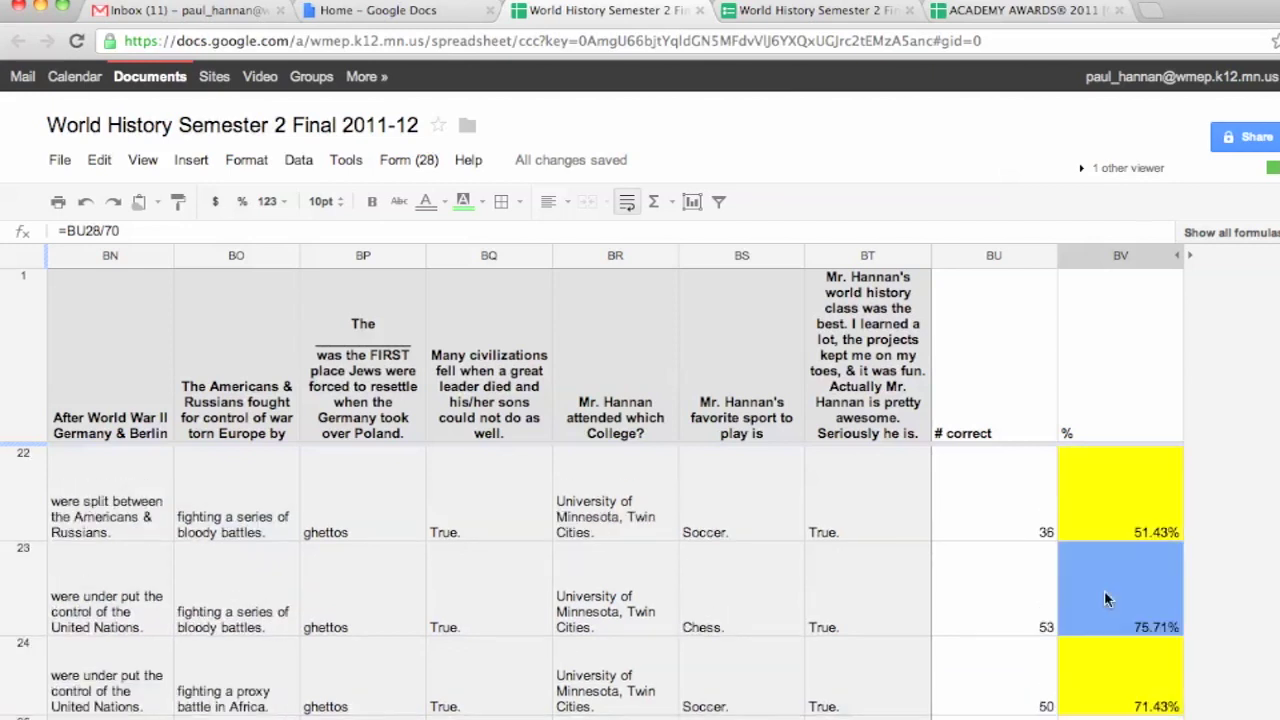
{"action": "scroll", "coordinate": [1107, 598], "scroll_direction": "down", "scroll_amount": 5}
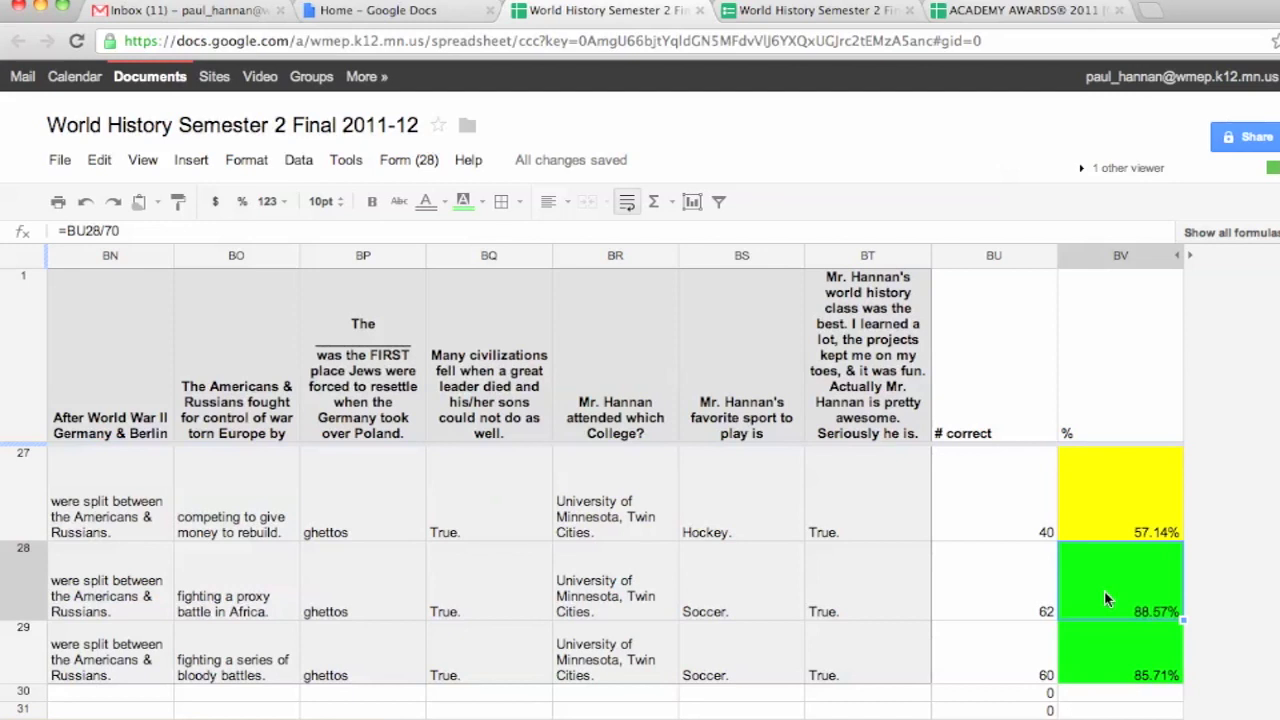
Step: Show the conditional formatting rules for the % score cell via its context menu
{"action": "right_click", "coordinate": [1104, 590]}
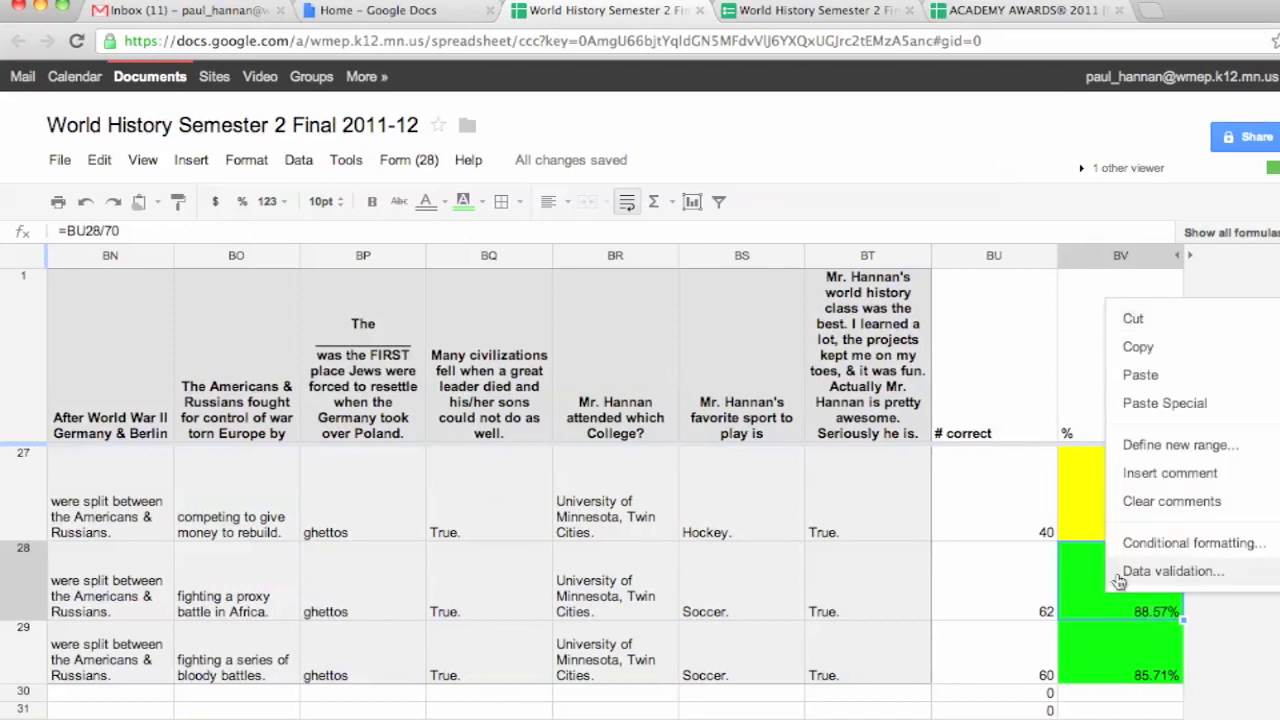
{"action": "left_click", "coordinate": [1134, 552]}
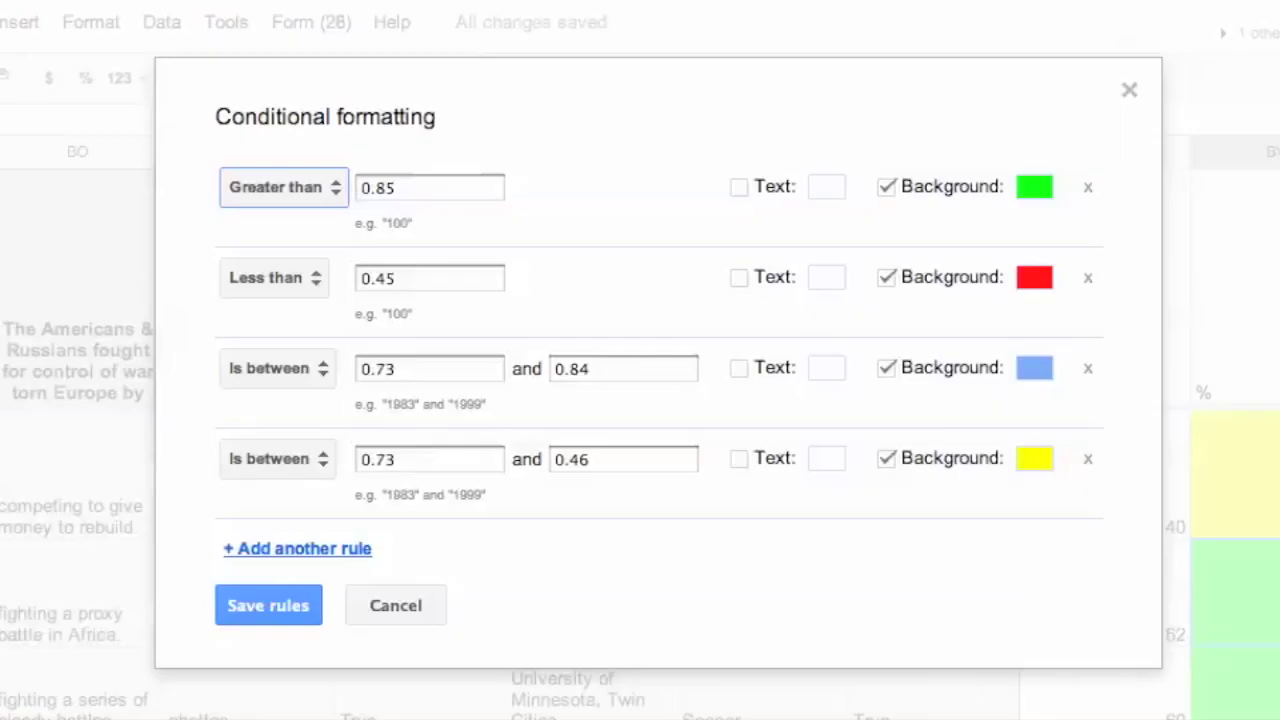